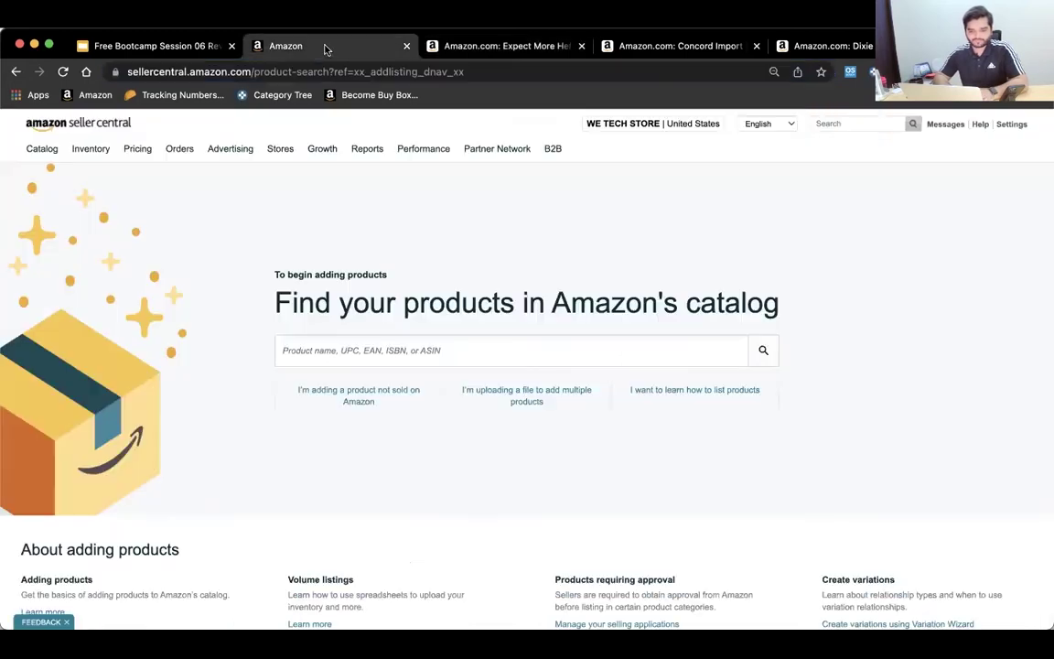
# - Search the catalog for ASIN B07NCXC83M and set the selling condition of the Hefty foam plates to New
pyautogui.moveTo(101, 149)
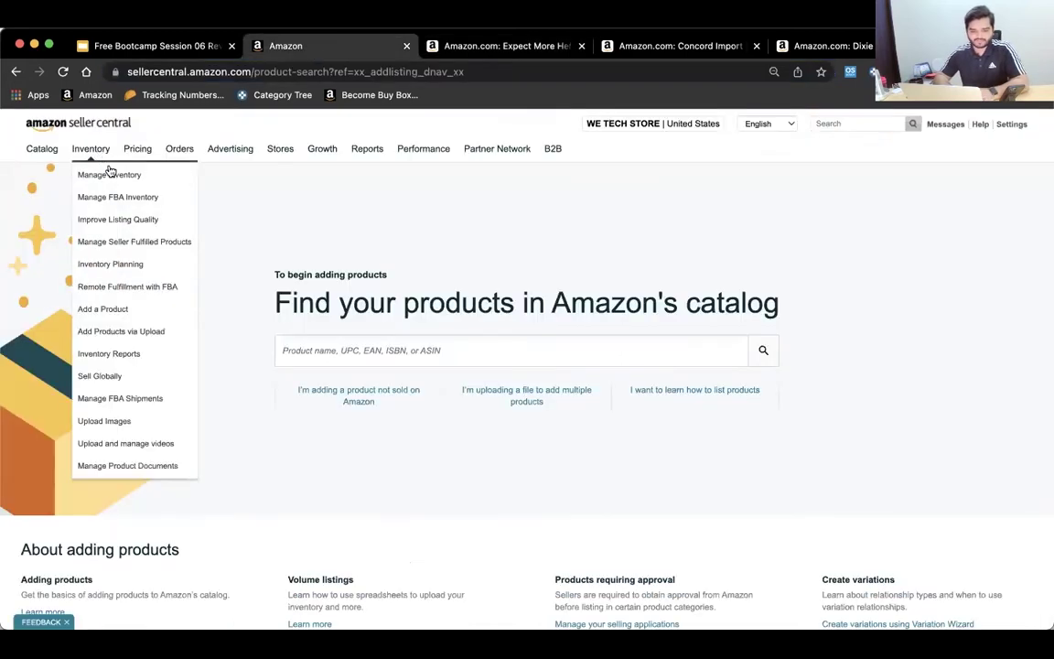
pyautogui.click(364, 346)
pyautogui.write('B07NCXC83M')
pyautogui.press('Return')
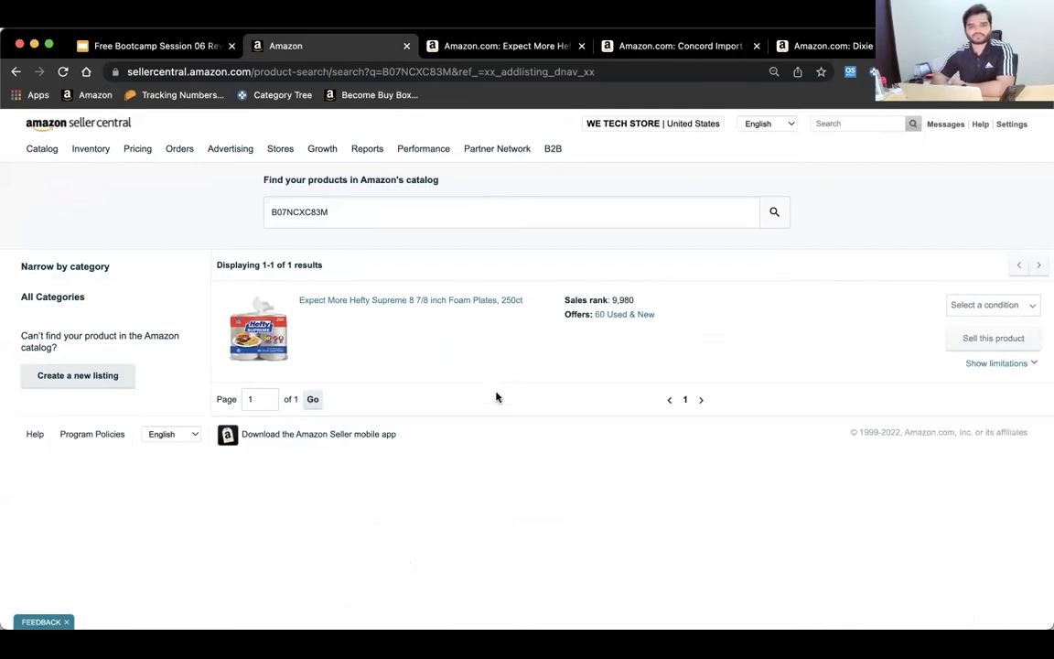
pyautogui.click(954, 305)
pyautogui.click(955, 325)
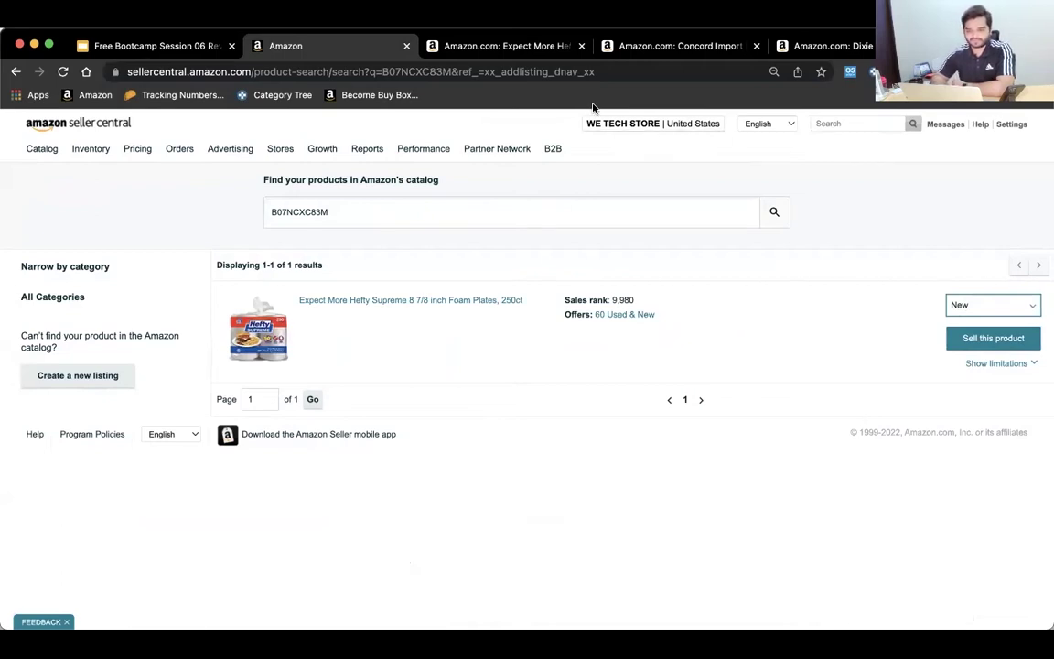
# - Review the How to Get Listing Approvals slide in Google Slides and return to the Seller Central catalog search
pyautogui.click(560, 46)
pyautogui.click(341, 46)
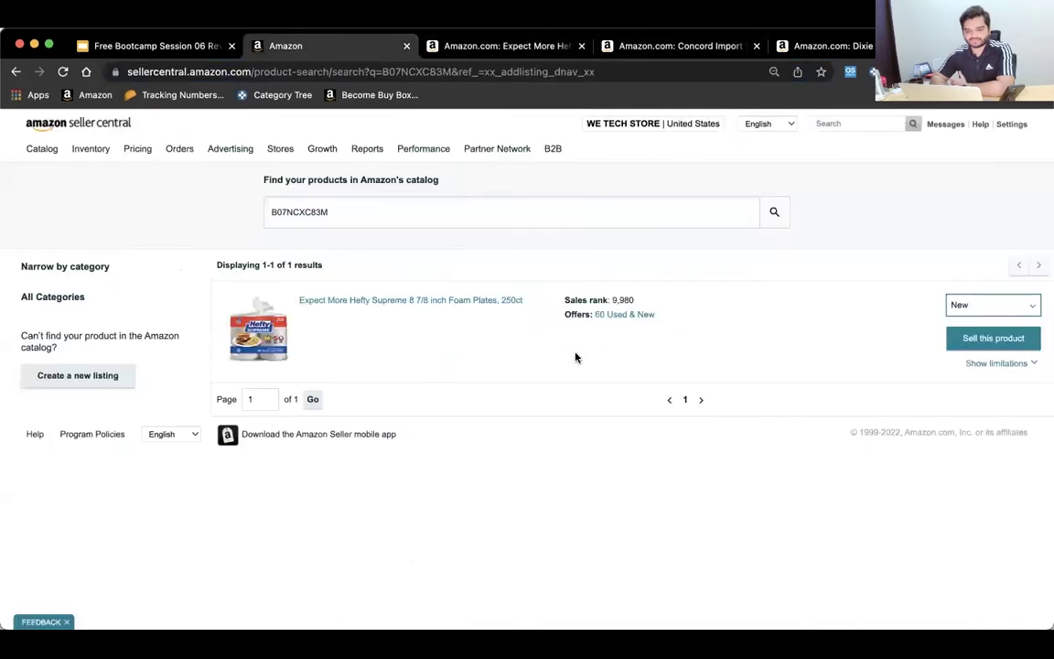
pyautogui.click(142, 48)
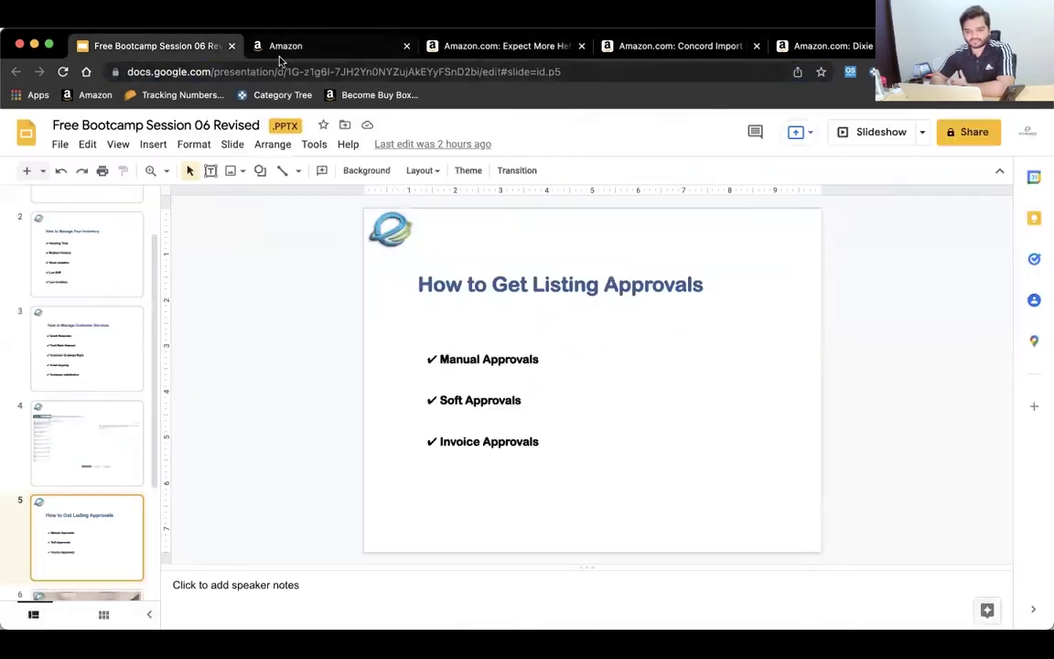
pyautogui.click(301, 47)
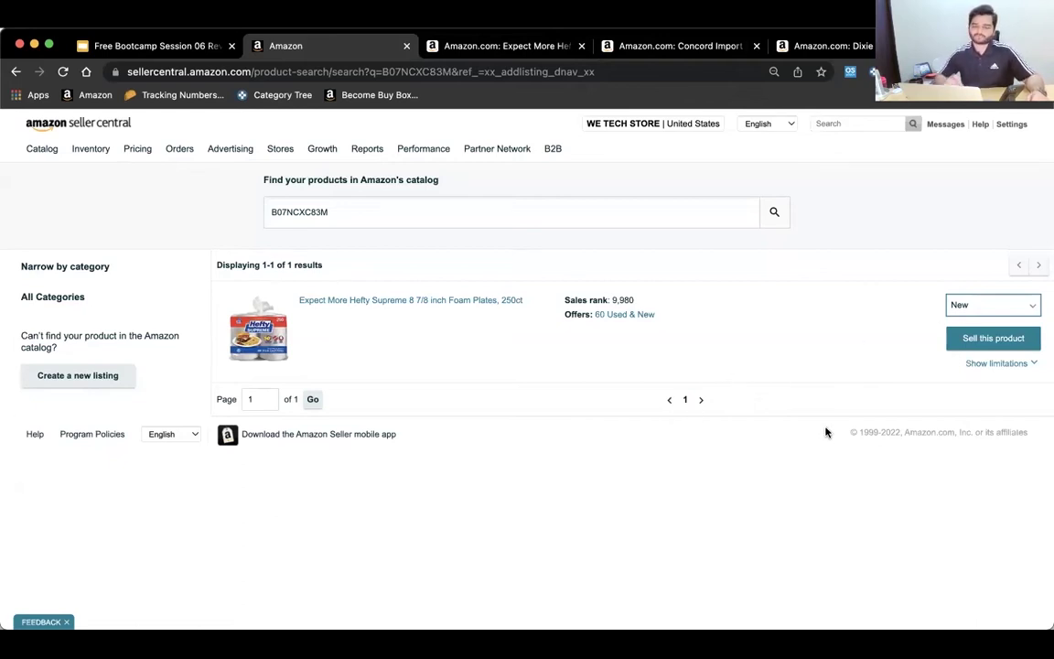
# - Look up the Concord Import plastic spoons' ASIN, B094VXZQZ7, in the Seller Central catalog and set their selling condition to New
pyautogui.click(666, 45)
pyautogui.doubleClick(259, 71)
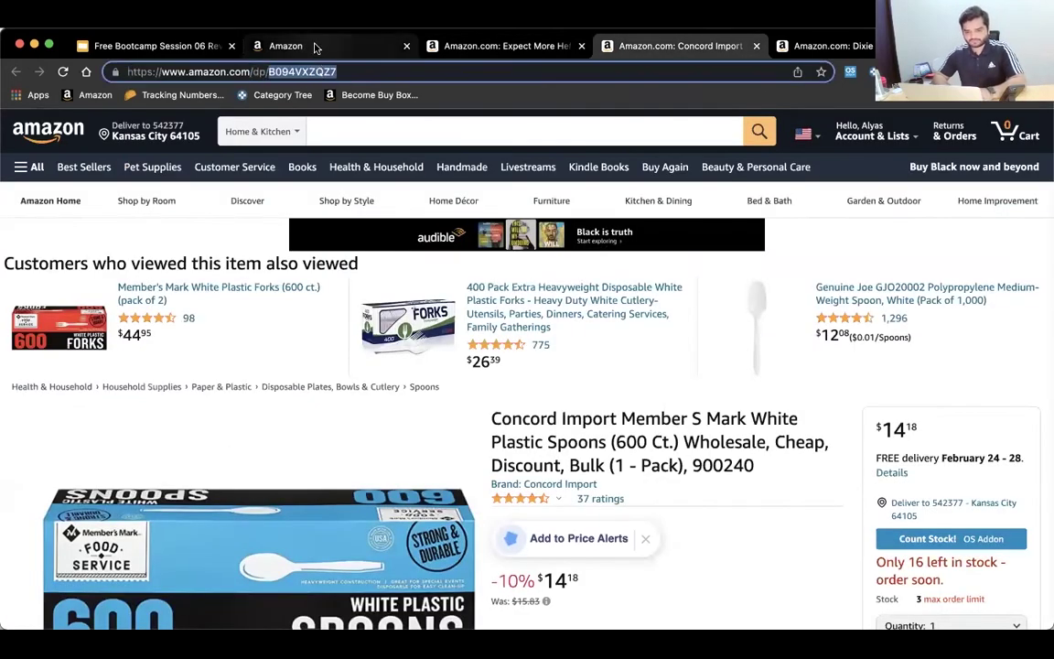
pyautogui.click(286, 45)
pyautogui.doubleClick(311, 211)
pyautogui.write('B094VXZQZ7')
pyautogui.press('Return')
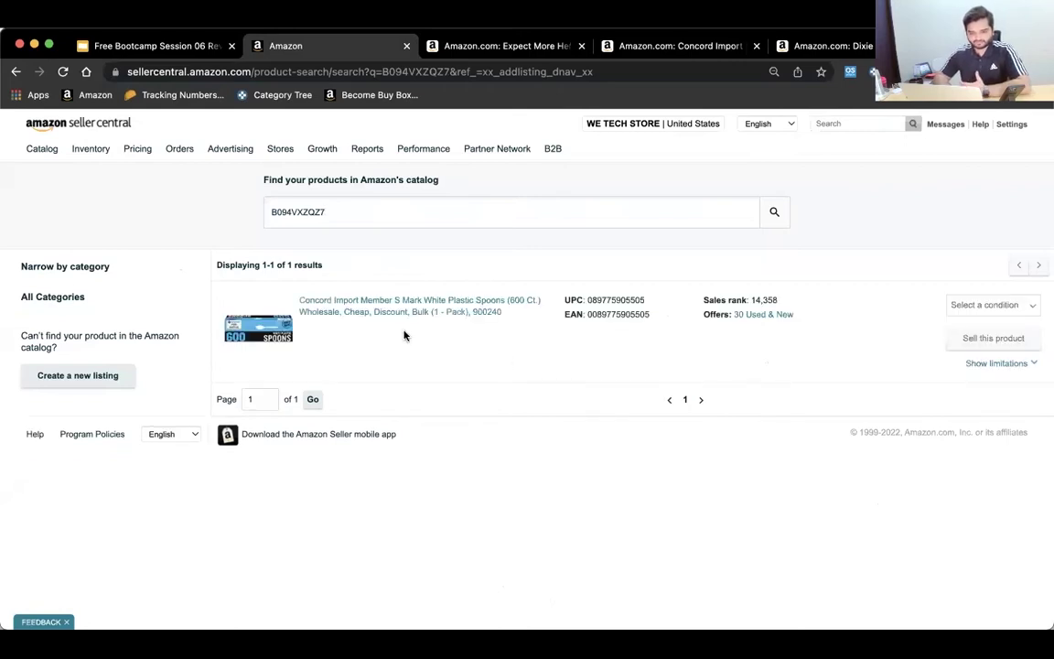
pyautogui.click(995, 305)
pyautogui.click(964, 325)
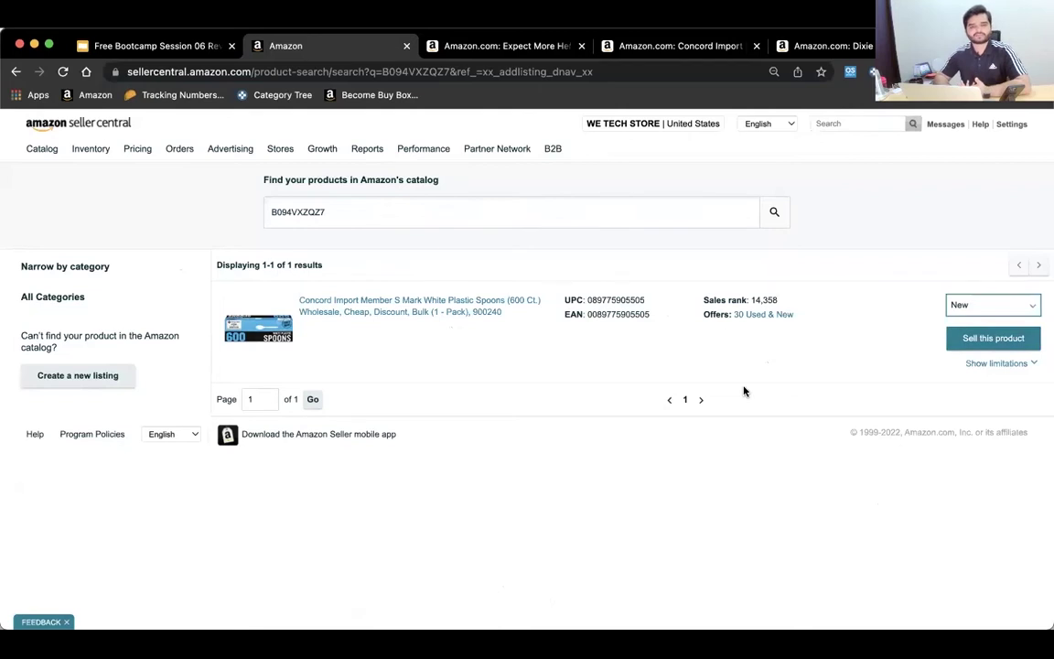
# - Copy ASIN B099BWGZBP from the Dixie Ultra Paper Plates page and search the Seller Central catalog for it
pyautogui.click(814, 46)
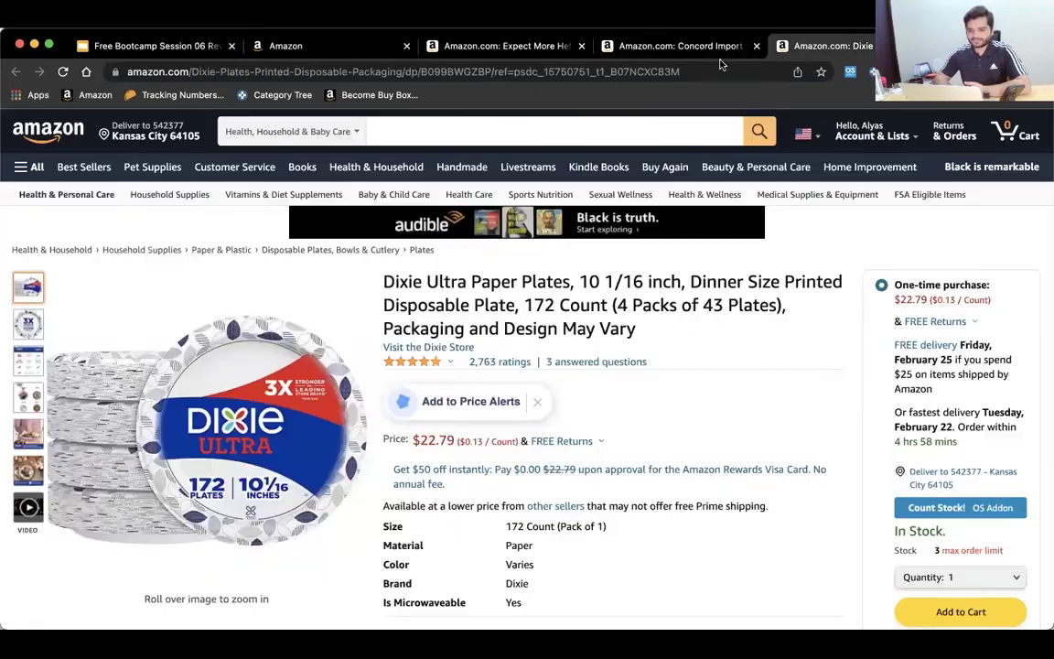
pyautogui.doubleClick(414, 70)
pyautogui.press('super+c')
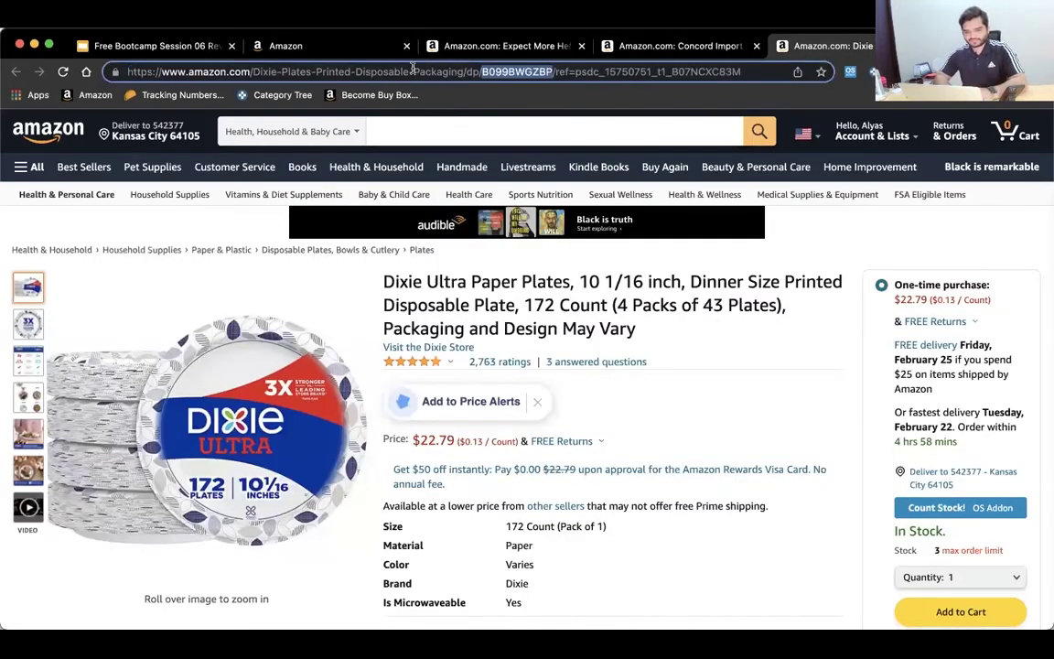
pyautogui.click(322, 46)
pyautogui.doubleClick(308, 211)
pyautogui.press('super+v')
pyautogui.press('Return')
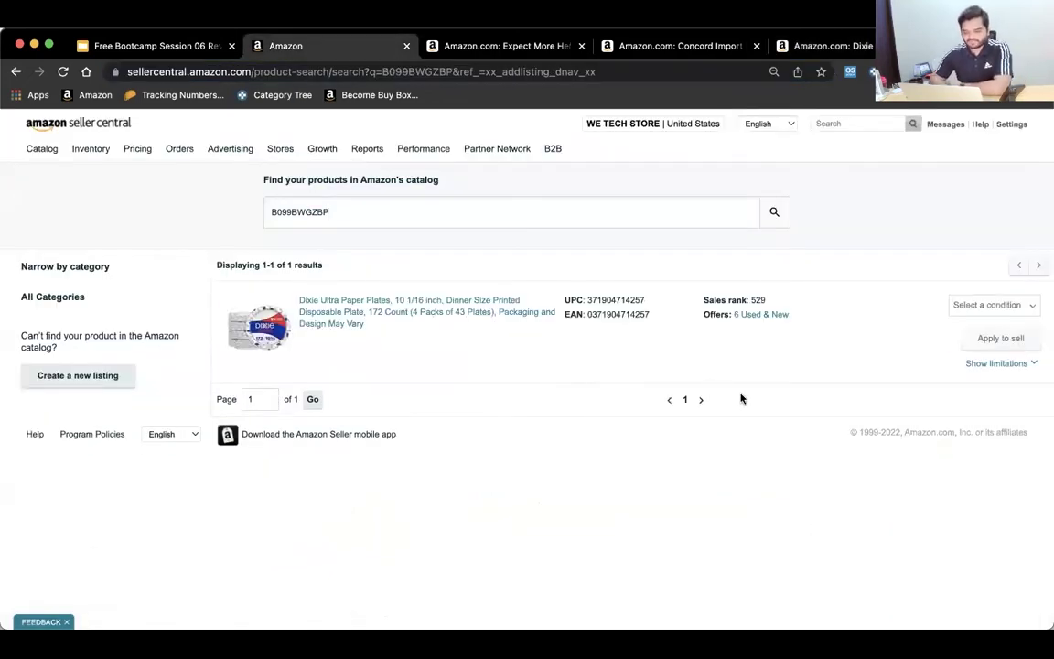
# - Set the Dixie plates' condition to New and submit a request for approval to sell the brand
pyautogui.click(992, 305)
pyautogui.click(987, 324)
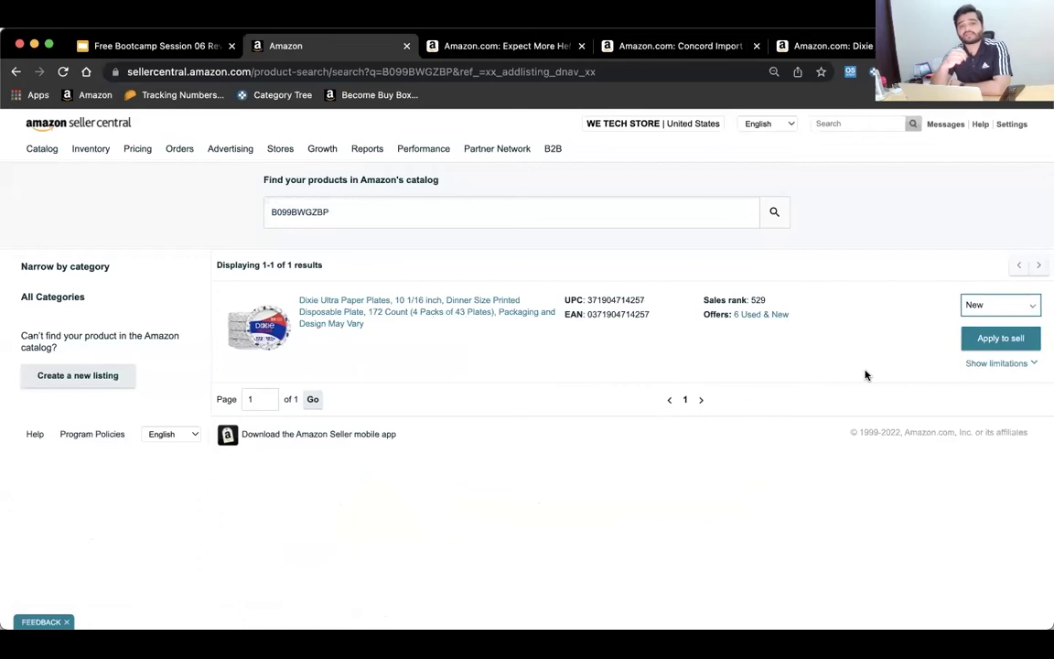
pyautogui.click(985, 340)
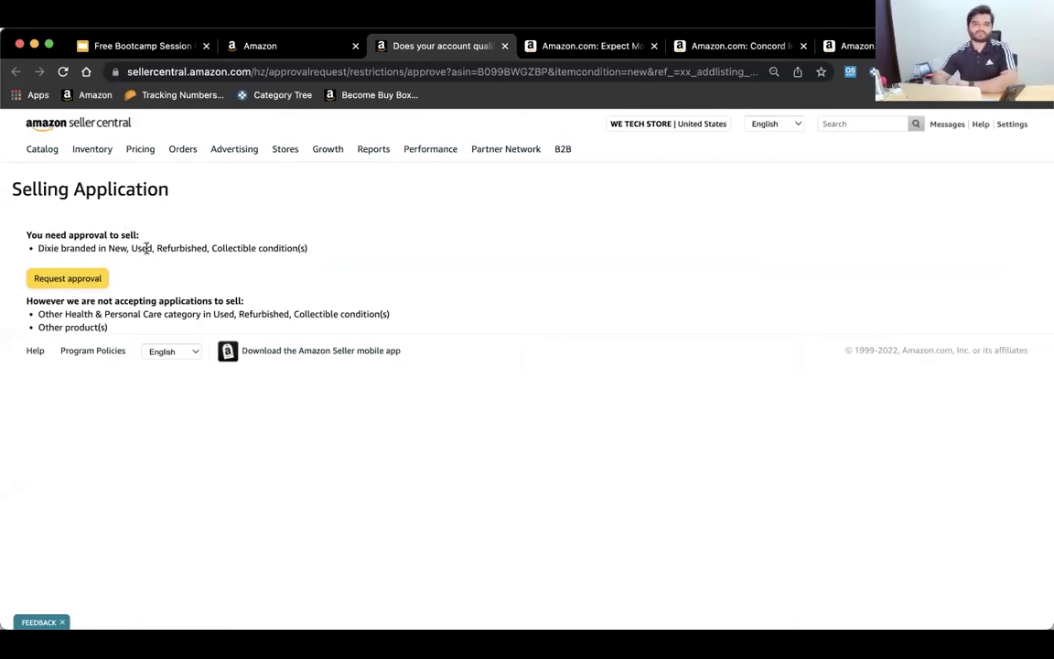
pyautogui.click(74, 279)
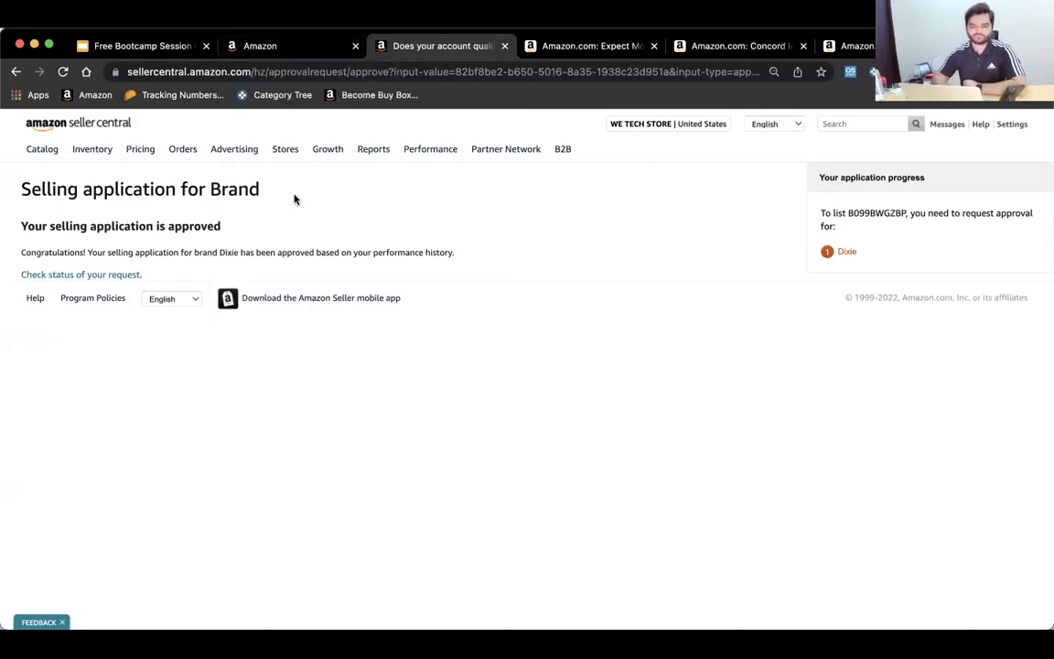
# - Revisit the listing approvals slide, and start adding a product by searching the catalog again for ASIN B099BWGZBP
pyautogui.click(151, 46)
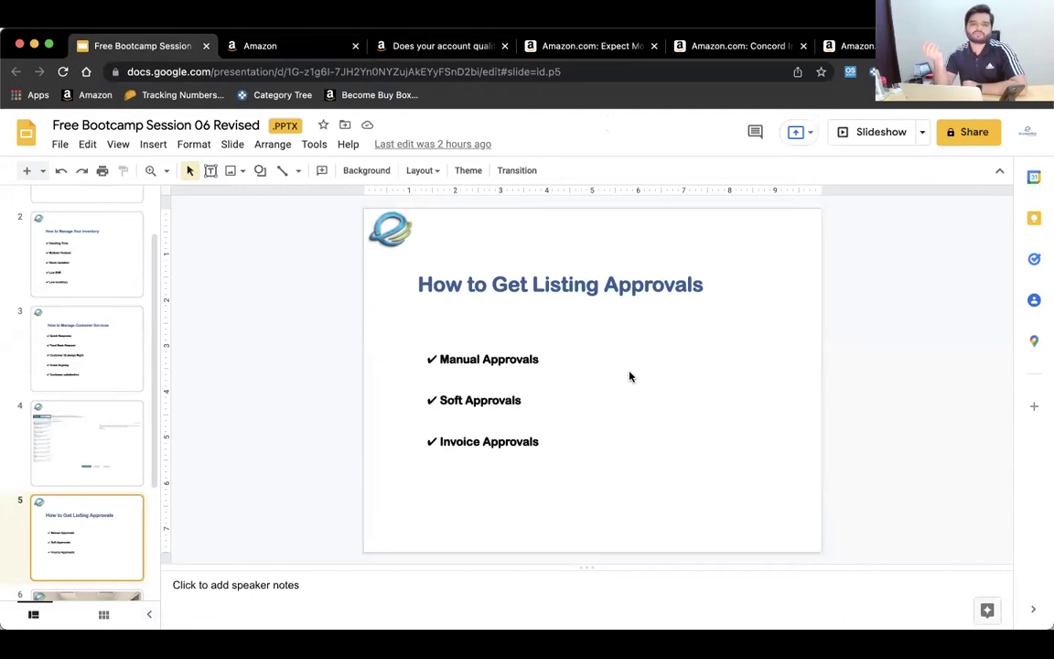
pyautogui.click(449, 50)
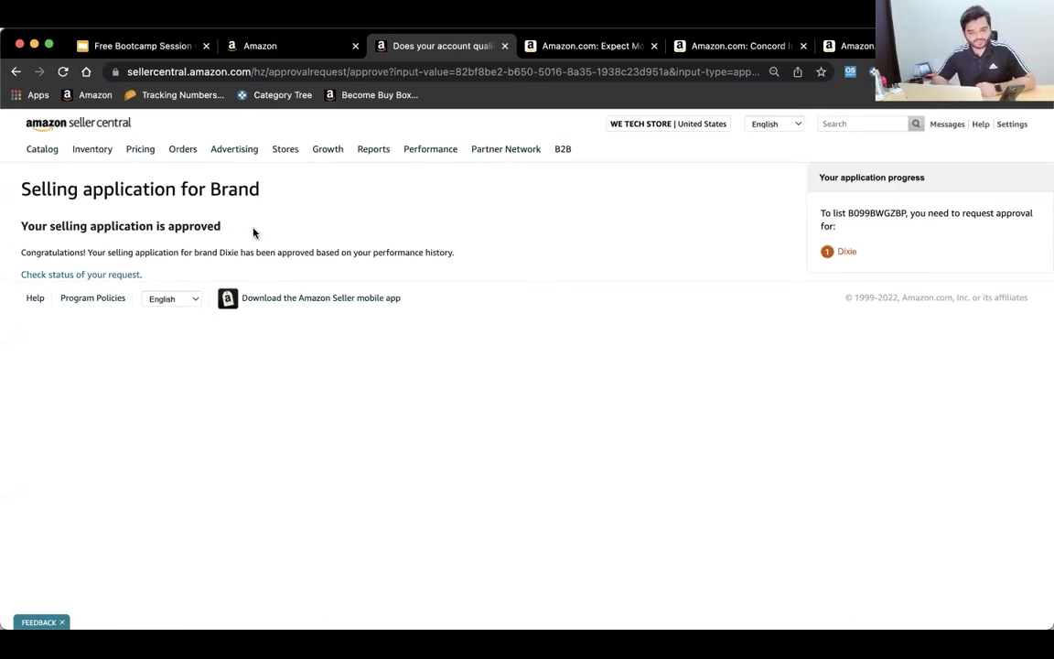
pyautogui.moveTo(81, 146)
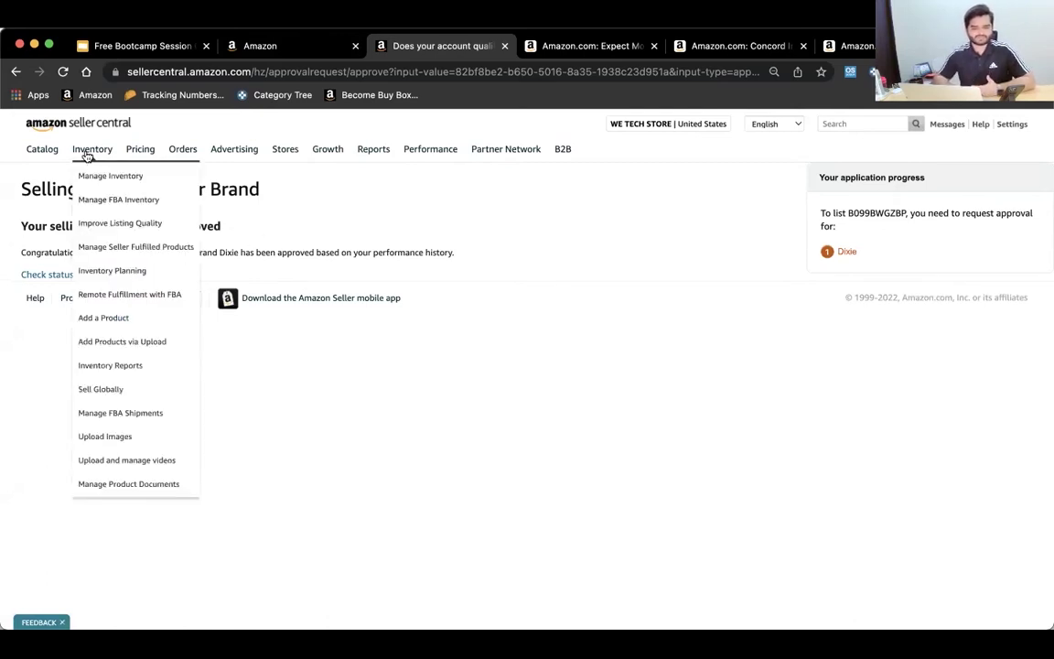
pyautogui.click(111, 325)
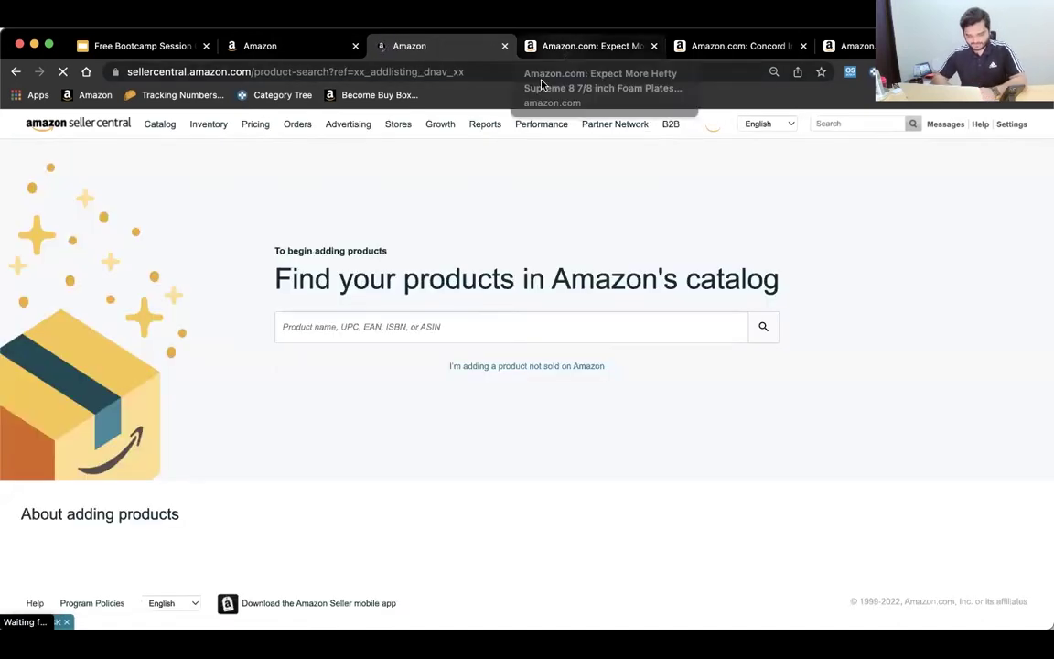
pyautogui.click(359, 352)
pyautogui.press('super+v')
pyautogui.press('Return')
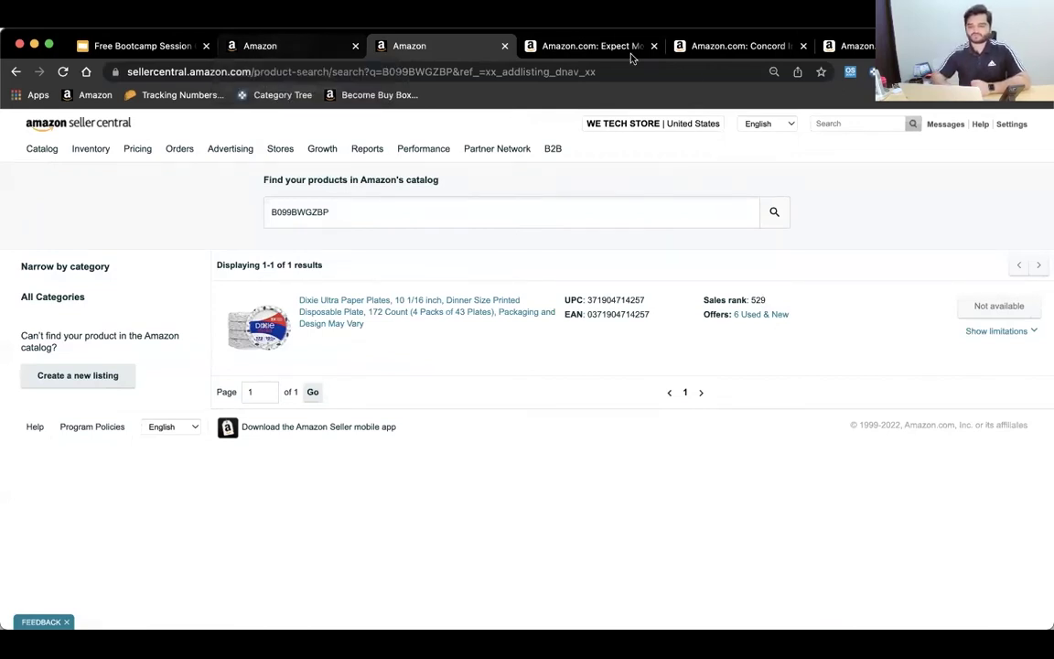
# - Browse the related products on the Hefty foam plates page and open the 150 Pack 7 Inch White Plastic Plates listing
pyautogui.click(546, 51)
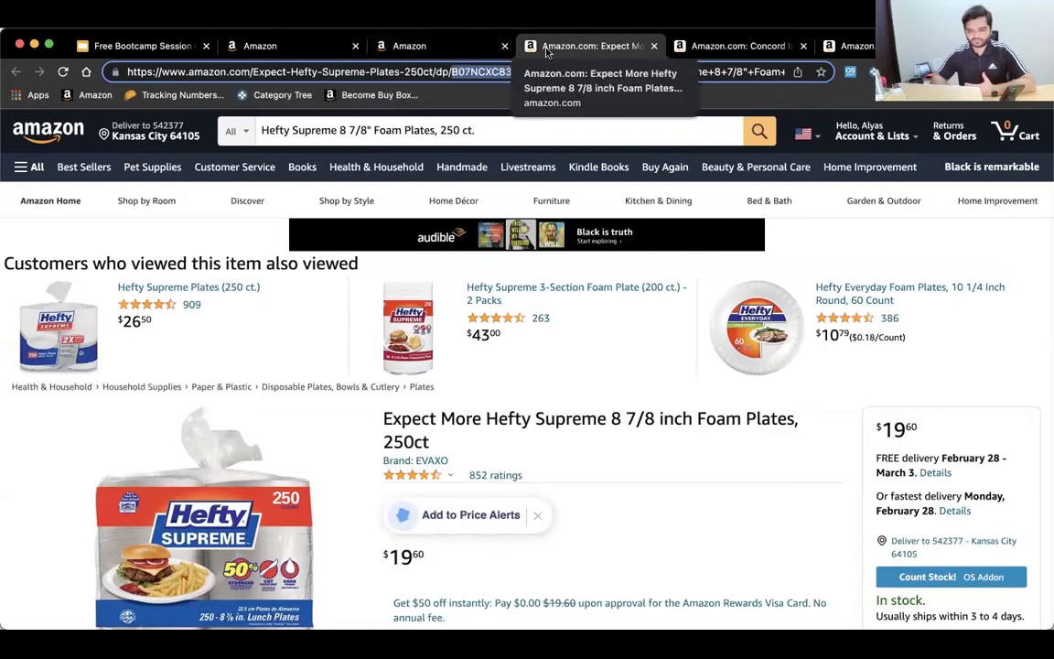
pyautogui.scroll(-15, 553, 281)
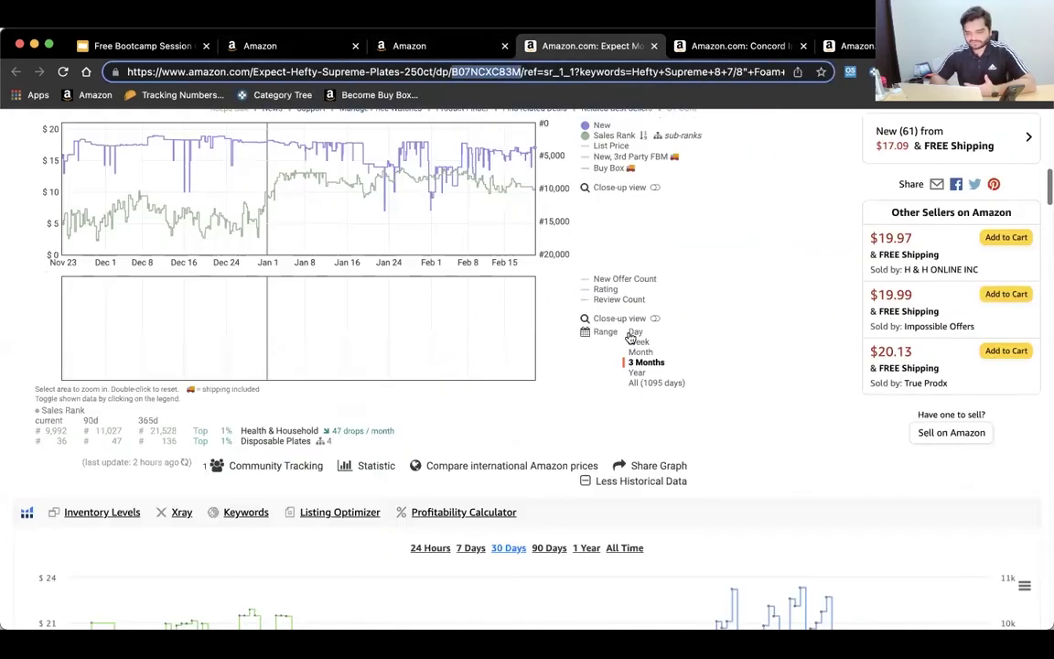
pyautogui.scroll(-5, 630, 336)
pyautogui.scroll(-10, 621, 366)
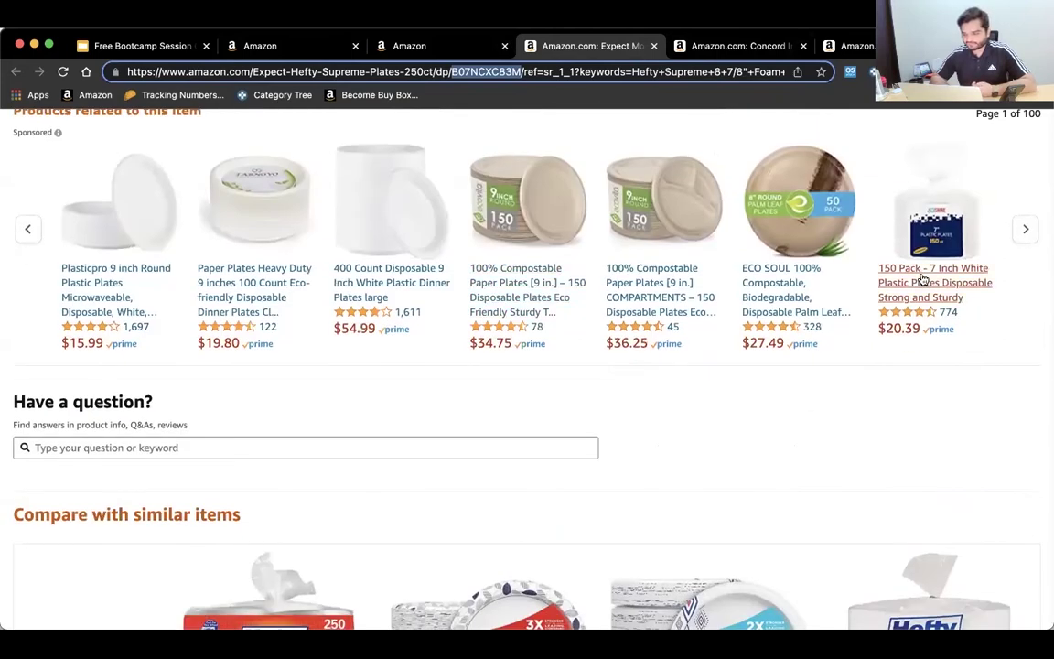
pyautogui.click(912, 294)
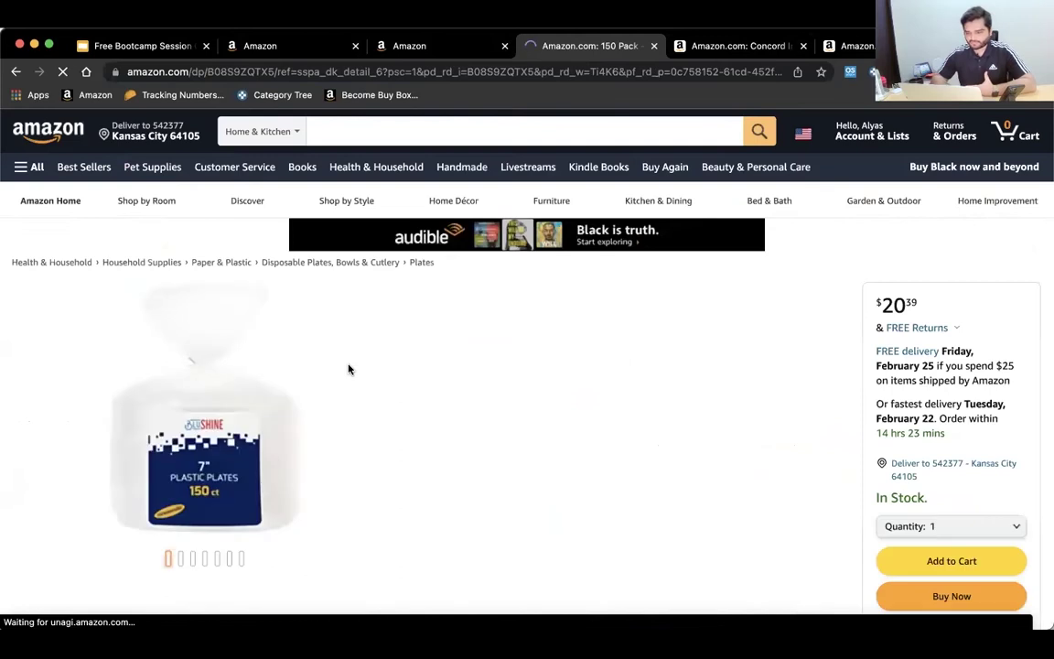
# - Look up the white plastic plates' ASIN, B08S9ZQTX5, in the Seller Central catalog and set their selling condition to New
pyautogui.doubleClick(444, 71)
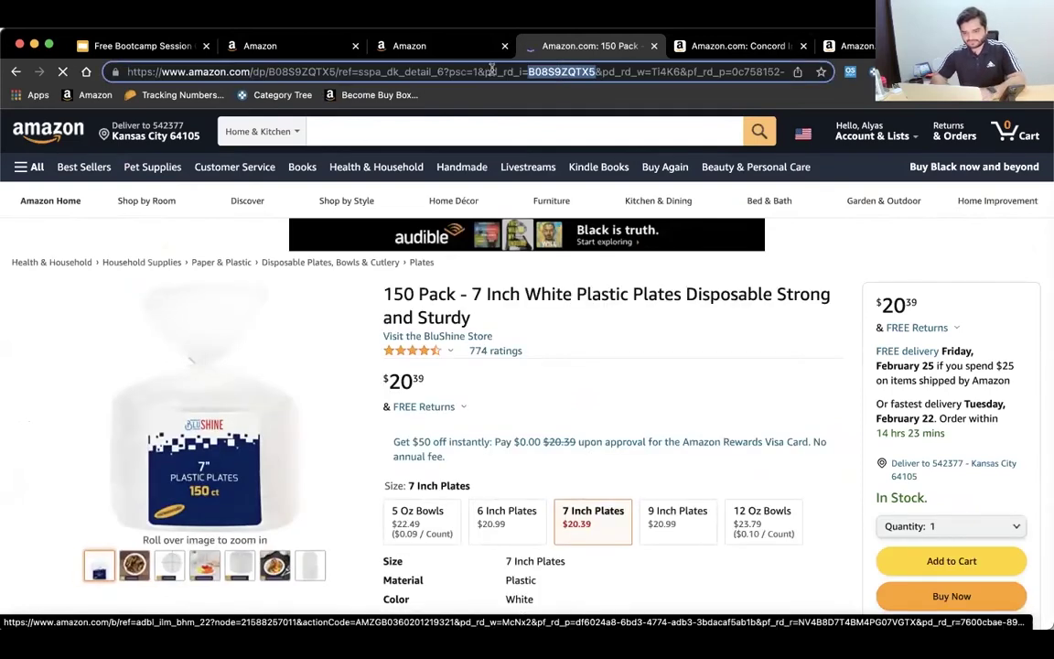
pyautogui.hotkey('ctrl', 'c')
pyautogui.click(272, 46)
pyautogui.click(330, 212)
pyautogui.hotkey('ctrl', 'v')
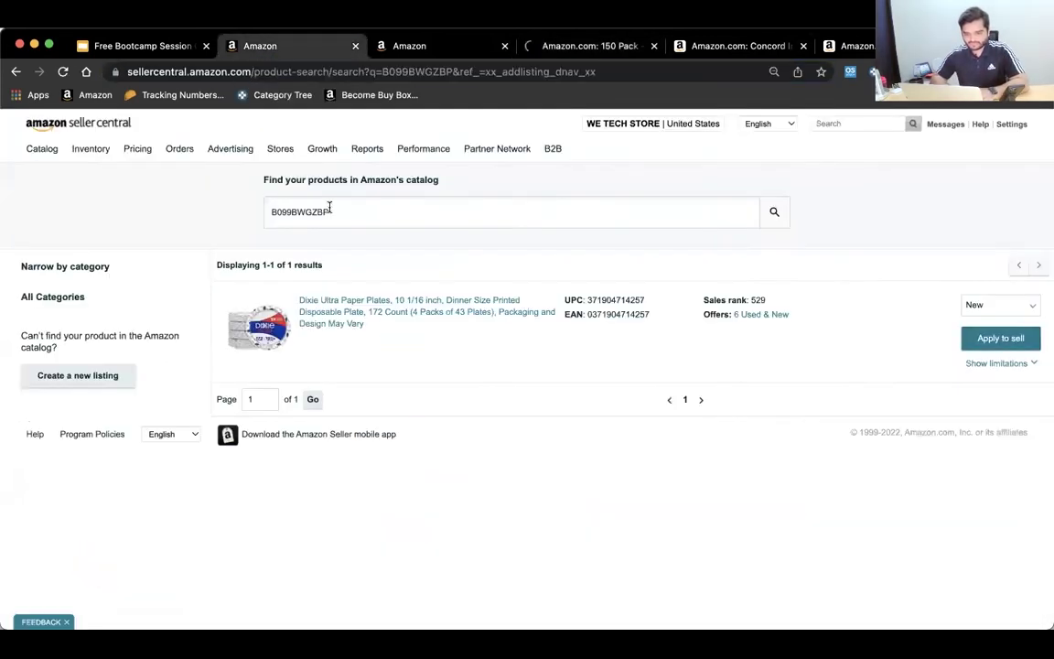
pyautogui.press('Return')
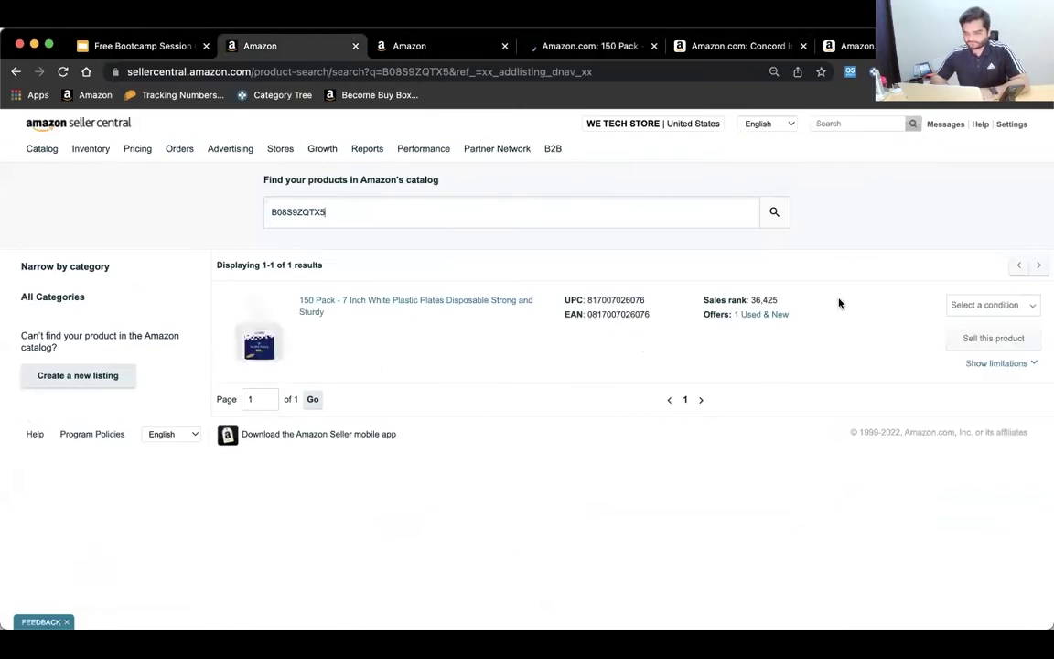
pyautogui.click(955, 305)
pyautogui.click(958, 325)
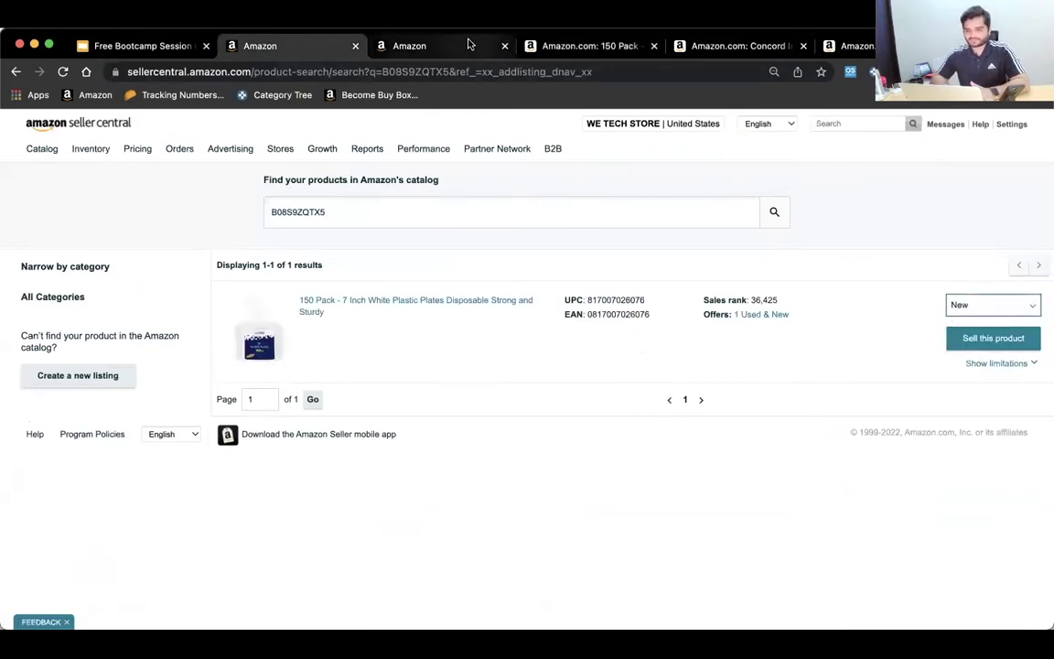
# - Examine the white plastic plates listing's details, price history charts, related products and the store's department list
pyautogui.click(583, 46)
pyautogui.scroll(-20, 606, 325)
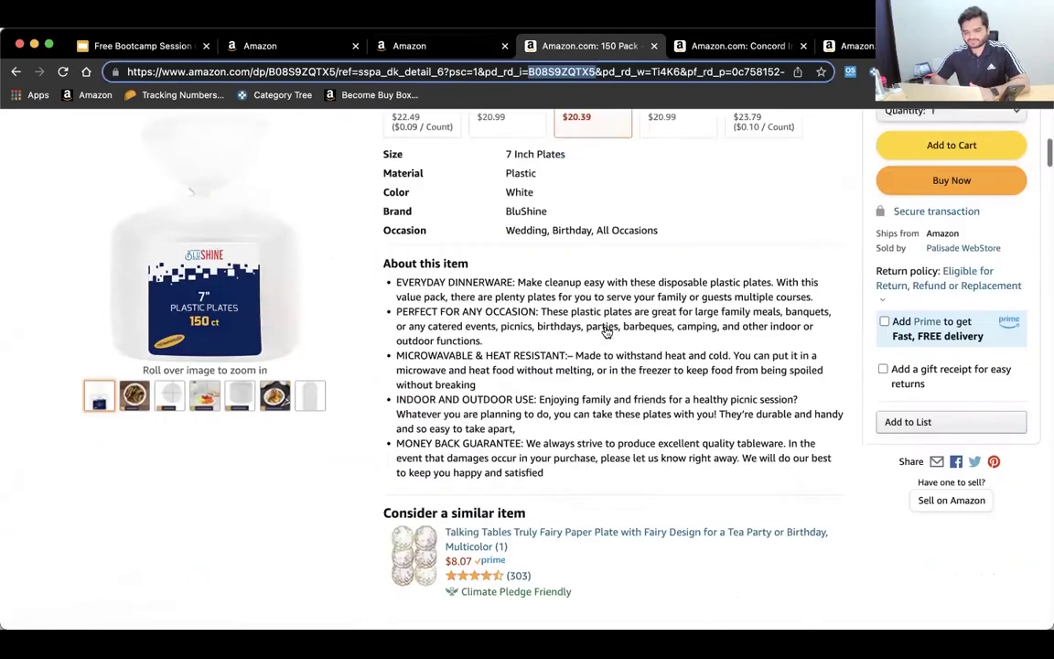
pyautogui.scroll(-10, 799, 394)
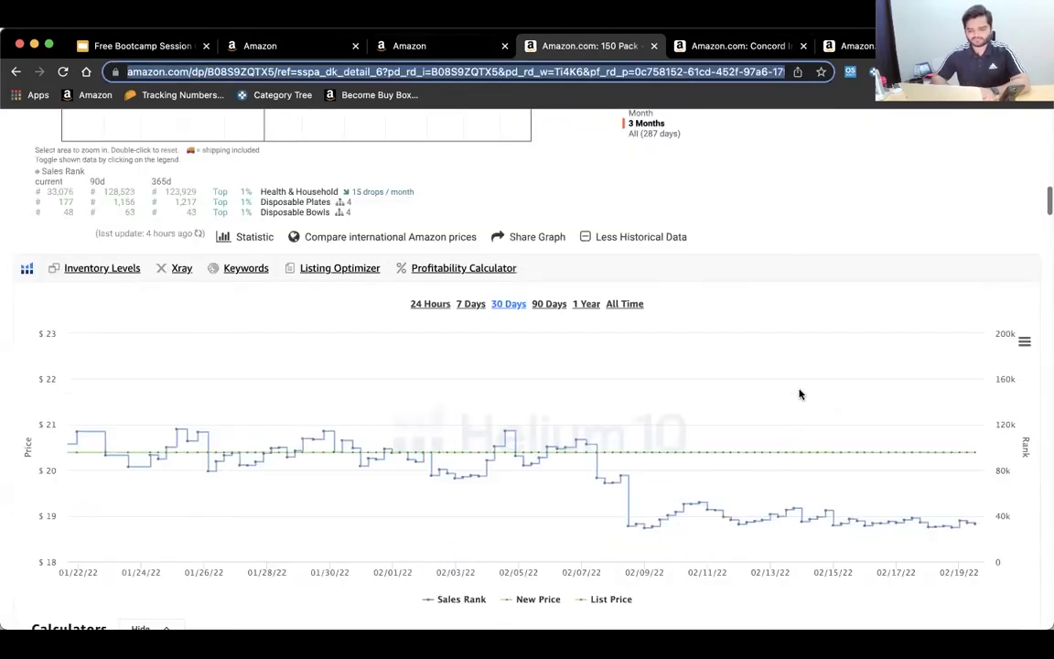
pyautogui.scroll(-10, 800, 394)
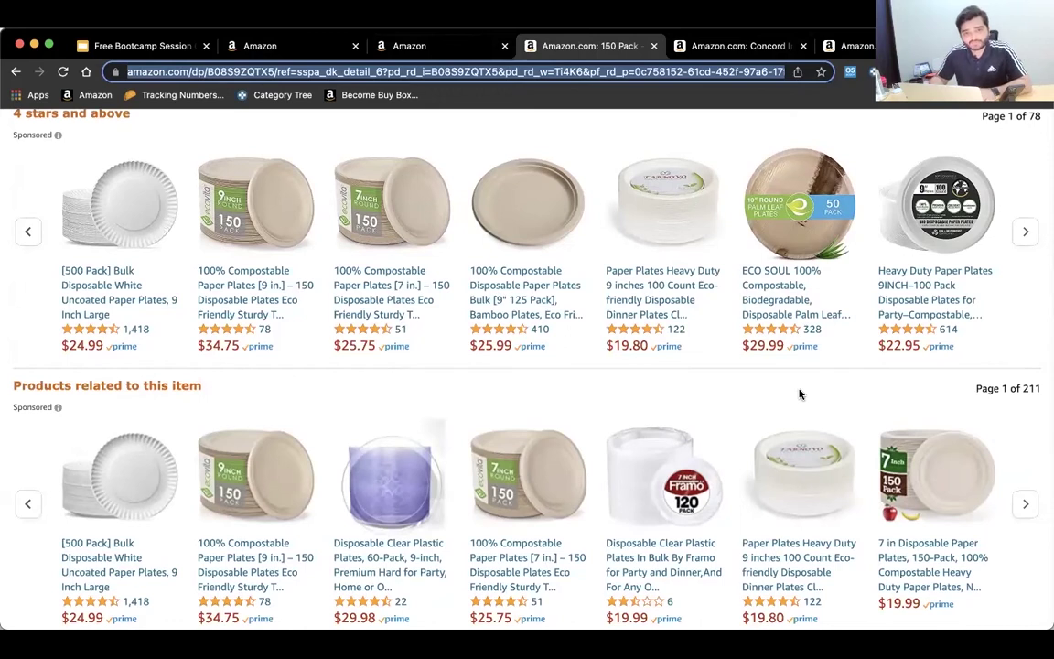
pyautogui.scroll(20, 799, 394)
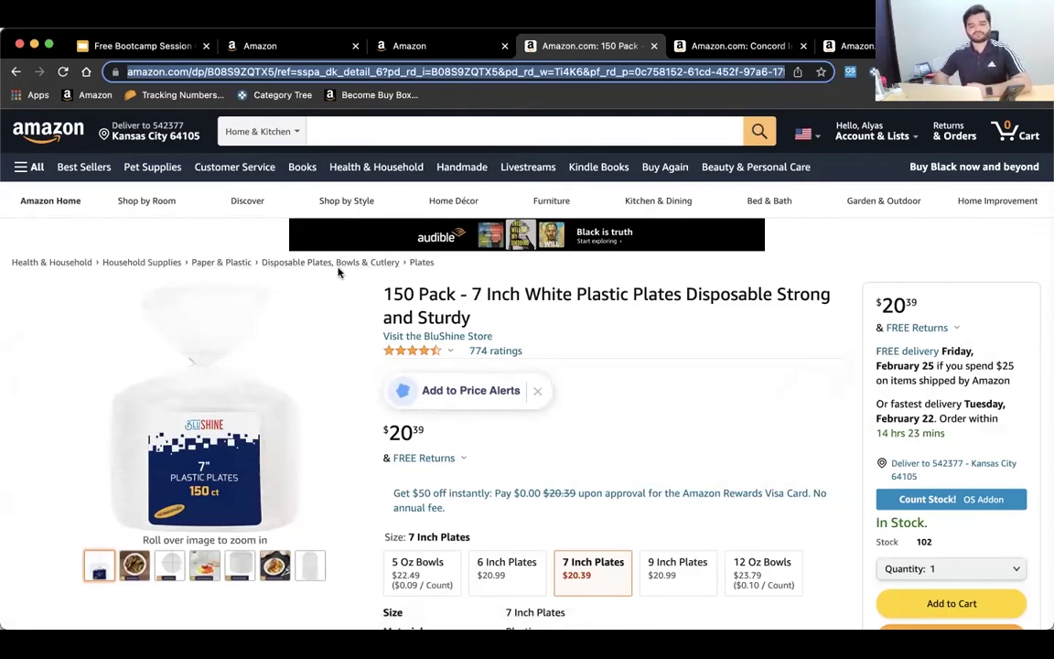
pyautogui.click(277, 131)
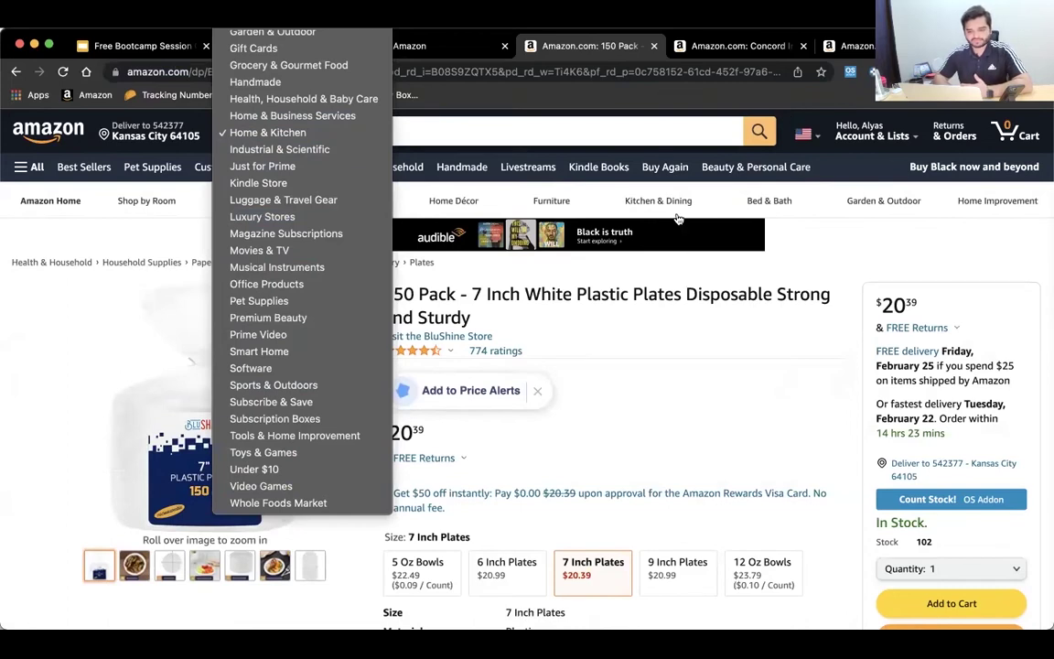
pyautogui.click(826, 236)
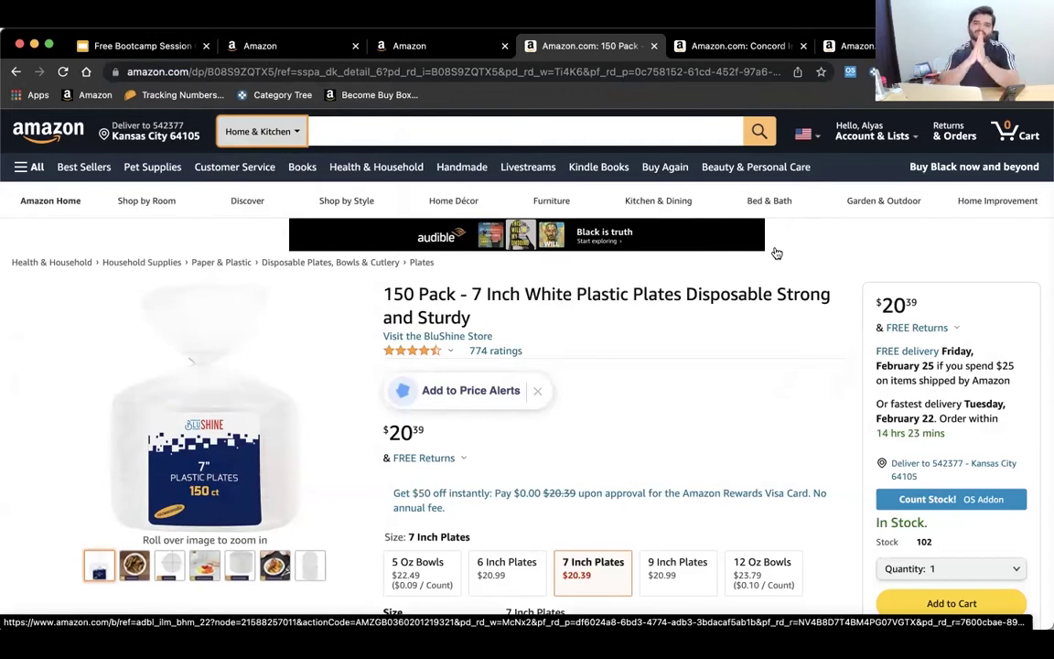
pyautogui.scroll(-15, 445, 365)
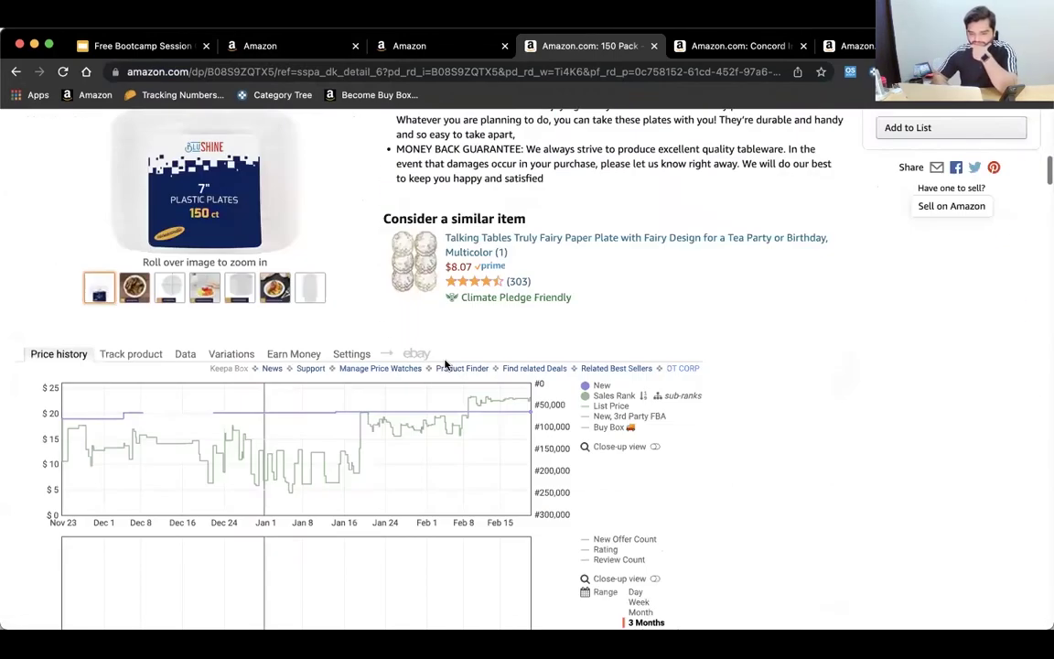
# - Browse the related products on the white plastic plates page and open the Ecovita 9-inch, 150-pack compostable paper plates listing
pyautogui.scroll(-15, 447, 365)
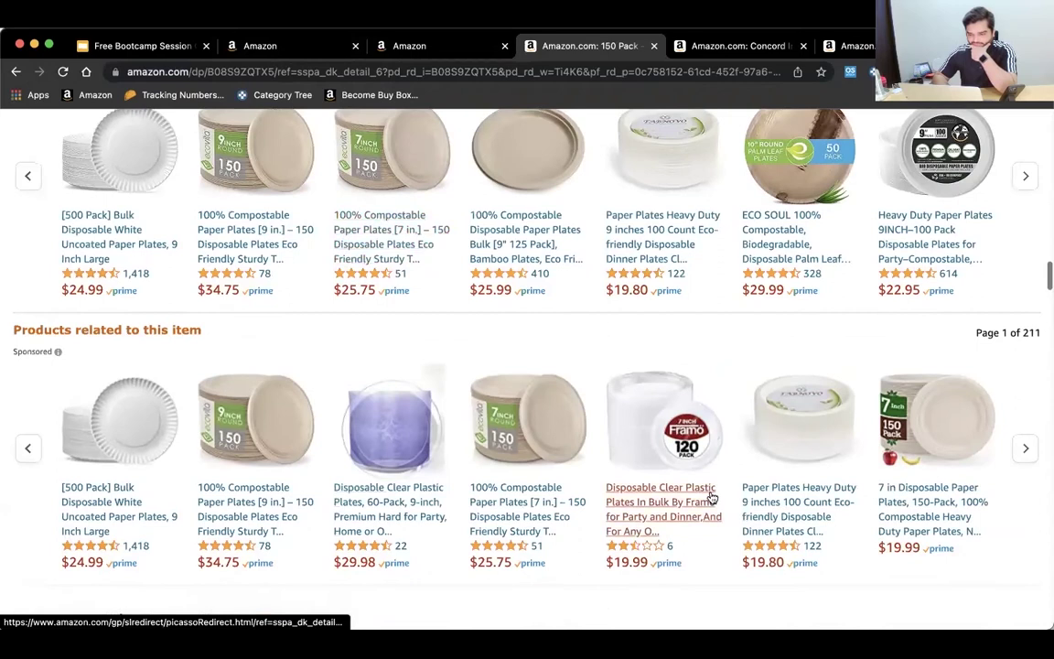
pyautogui.scroll(3, 710, 496)
pyautogui.scroll(-10, 710, 496)
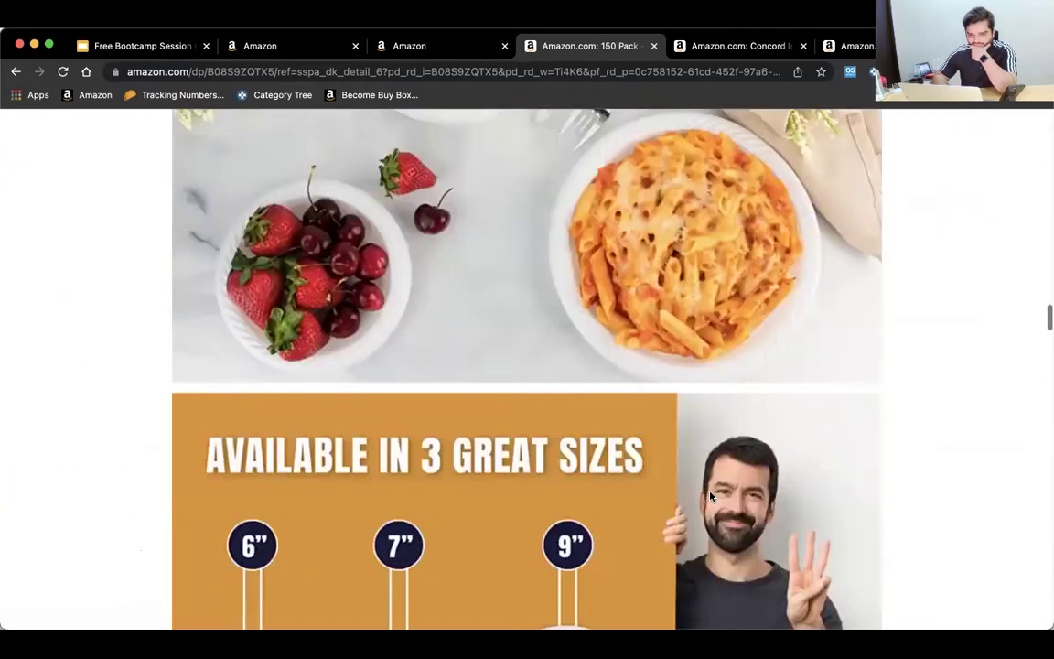
pyautogui.scroll(12, 710, 495)
pyautogui.scroll(3, 710, 496)
pyautogui.click(240, 234)
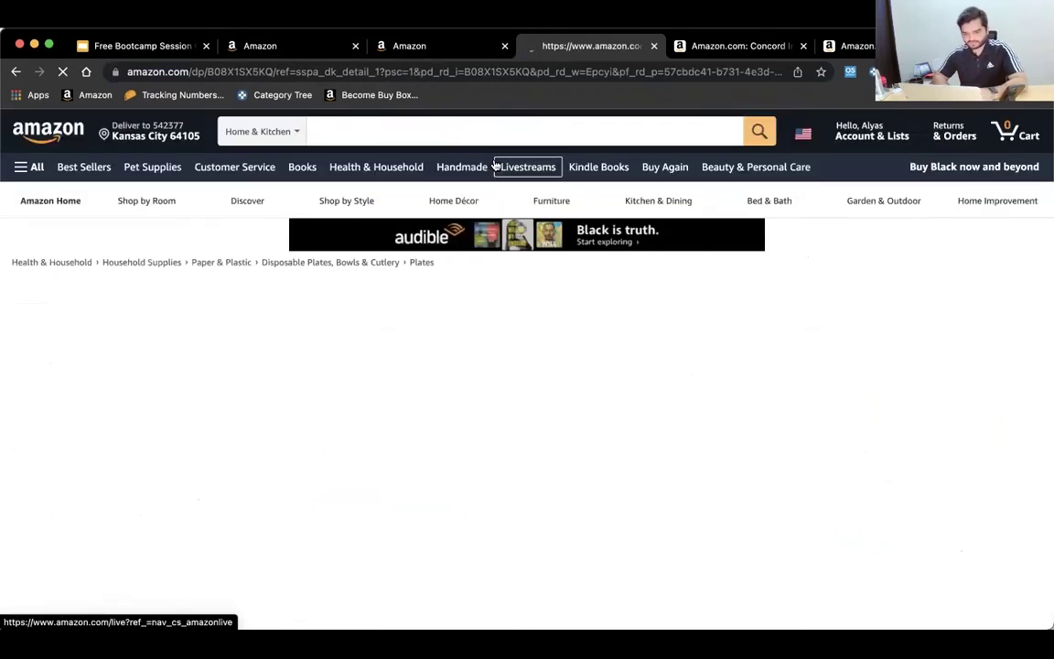
# - Look up the Ecovita plates' ASIN, B08X1SX5KQ, in the Seller Central catalog and set their selling condition to New
pyautogui.doubleClick(558, 71)
pyautogui.press('super+c')
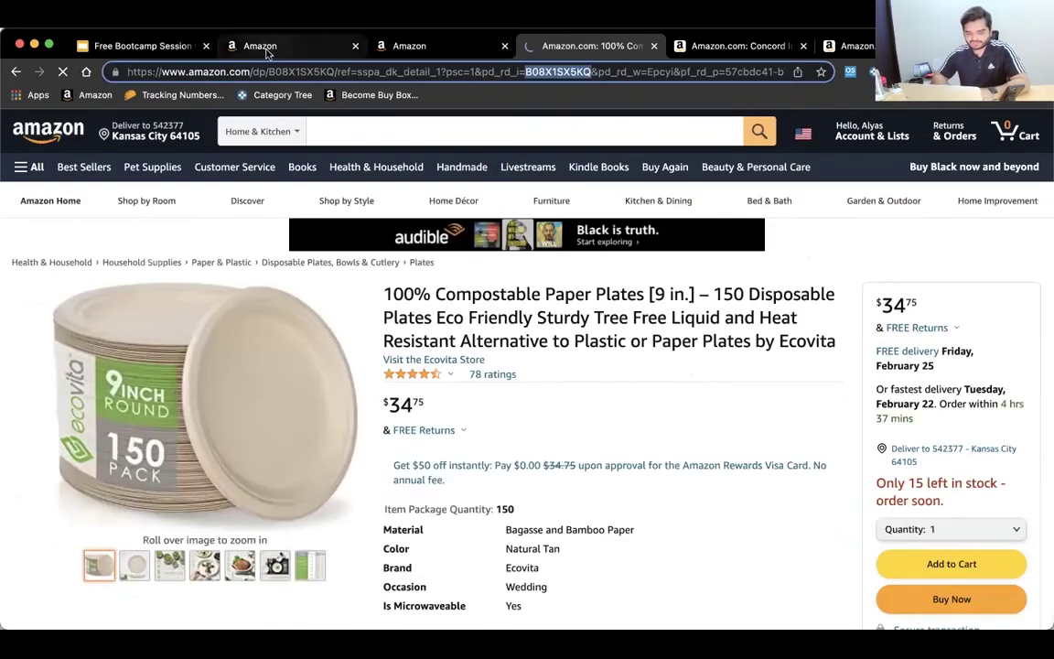
pyautogui.click(260, 46)
pyautogui.doubleClick(331, 213)
pyautogui.press('super+v')
pyautogui.press('Return')
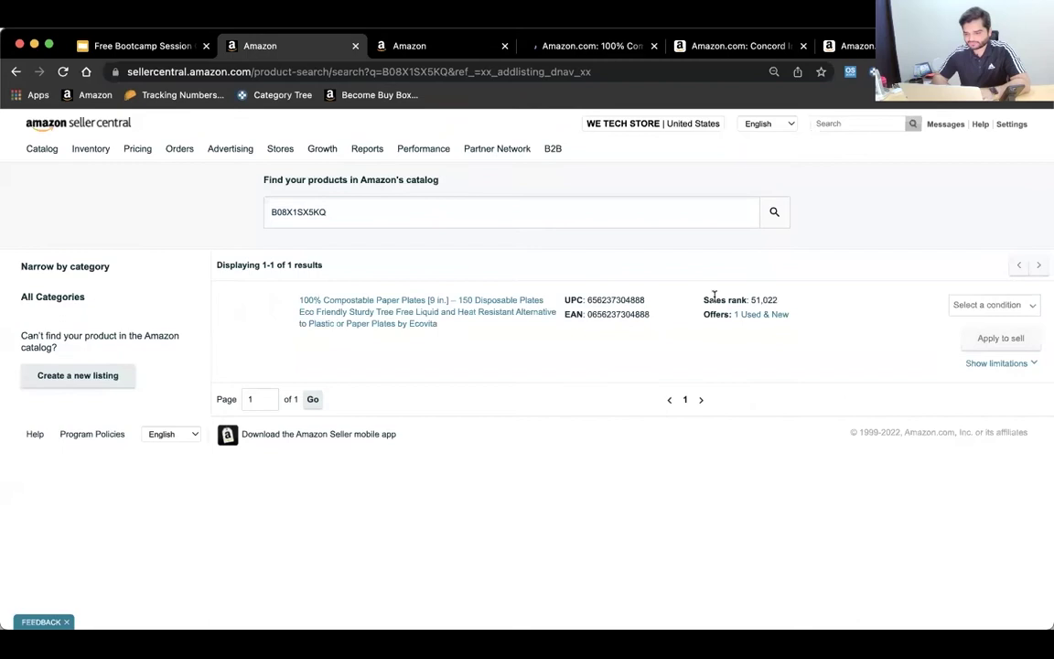
pyautogui.click(1004, 305)
pyautogui.click(991, 322)
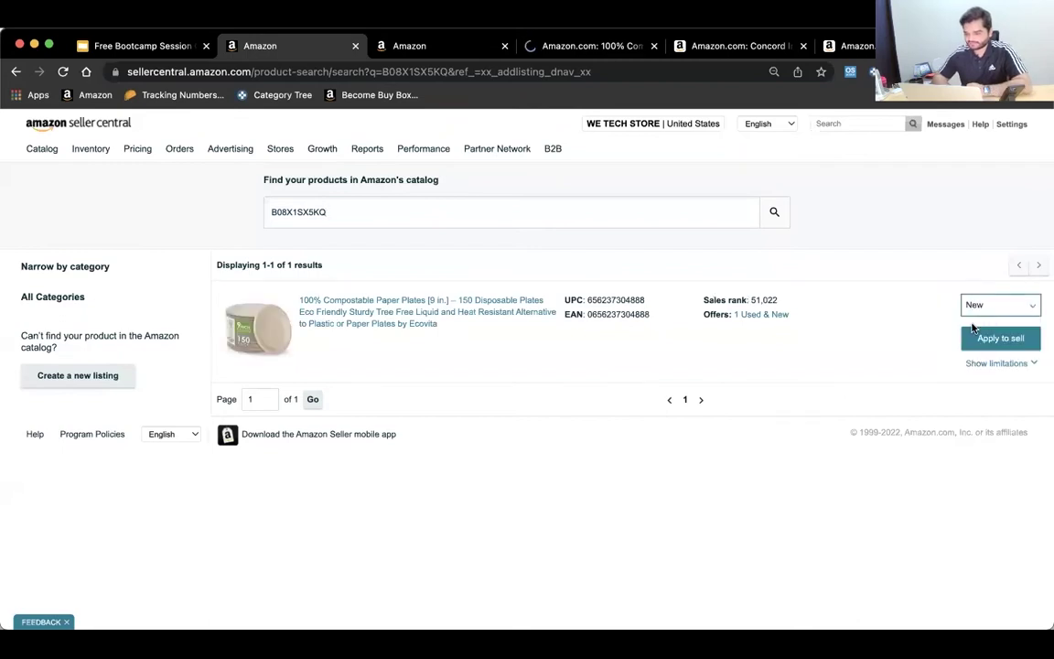
# - Apply to sell the Ecovita plates, request approval for the brand, and dismiss the feedback survey
pyautogui.click(999, 338)
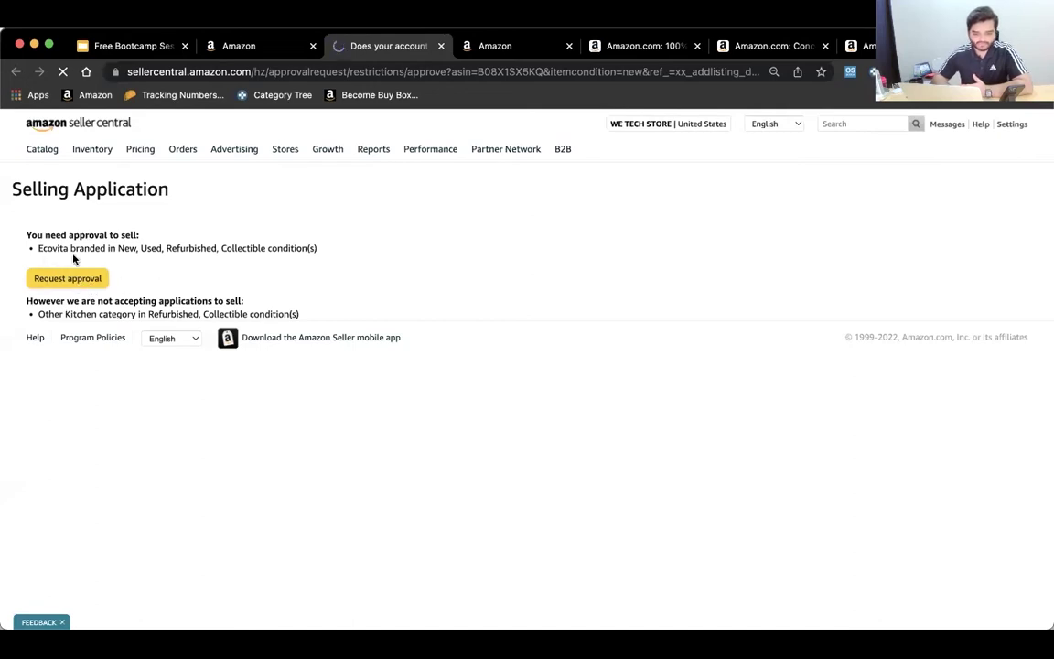
pyautogui.click(85, 284)
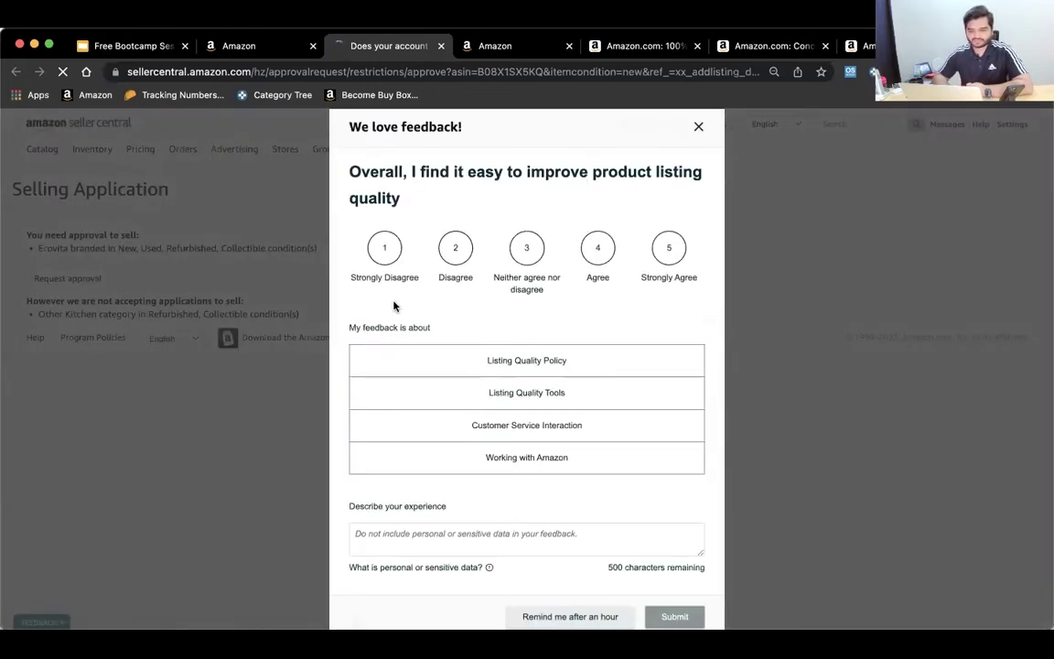
pyautogui.click(698, 125)
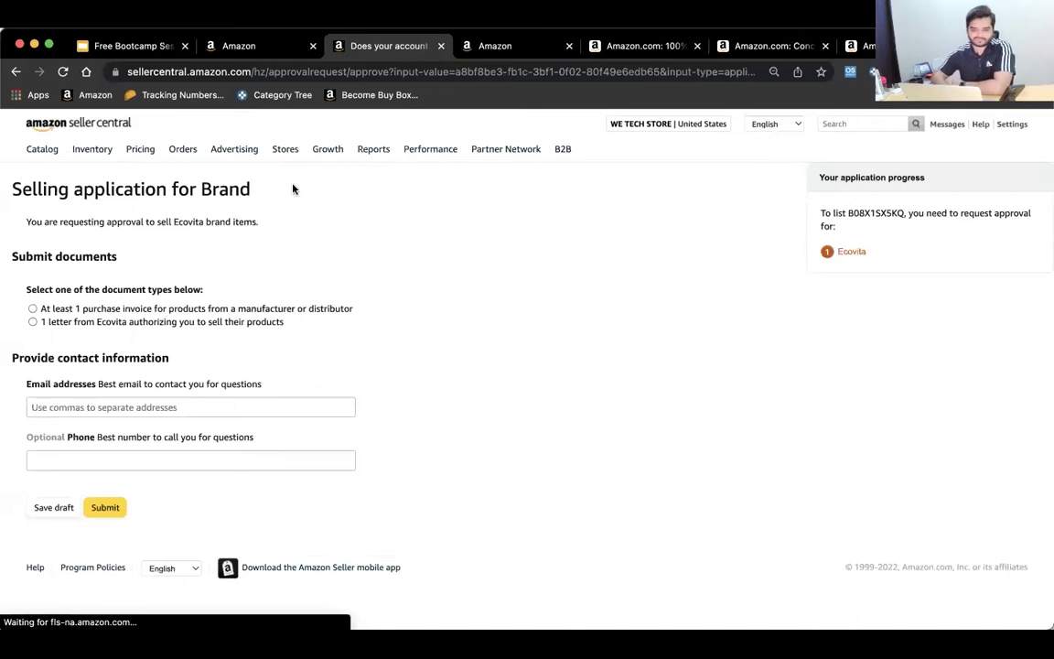
# - Revisit the listing approvals slide, and compare the purchase invoice and authorization letter requirements in the Ecovita selling application
pyautogui.click(103, 47)
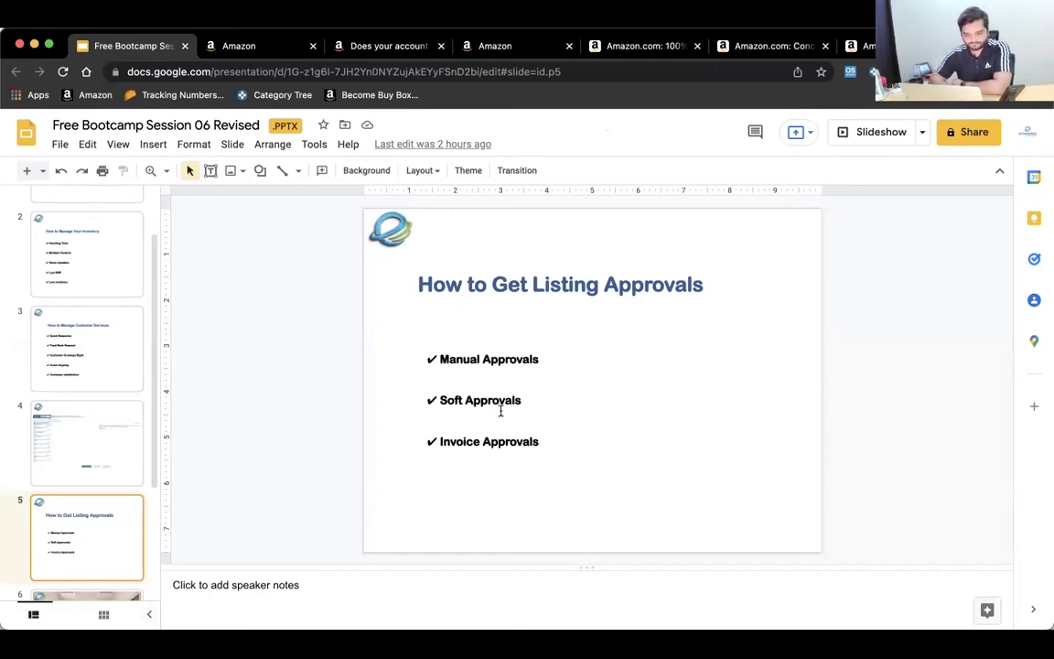
pyautogui.click(371, 47)
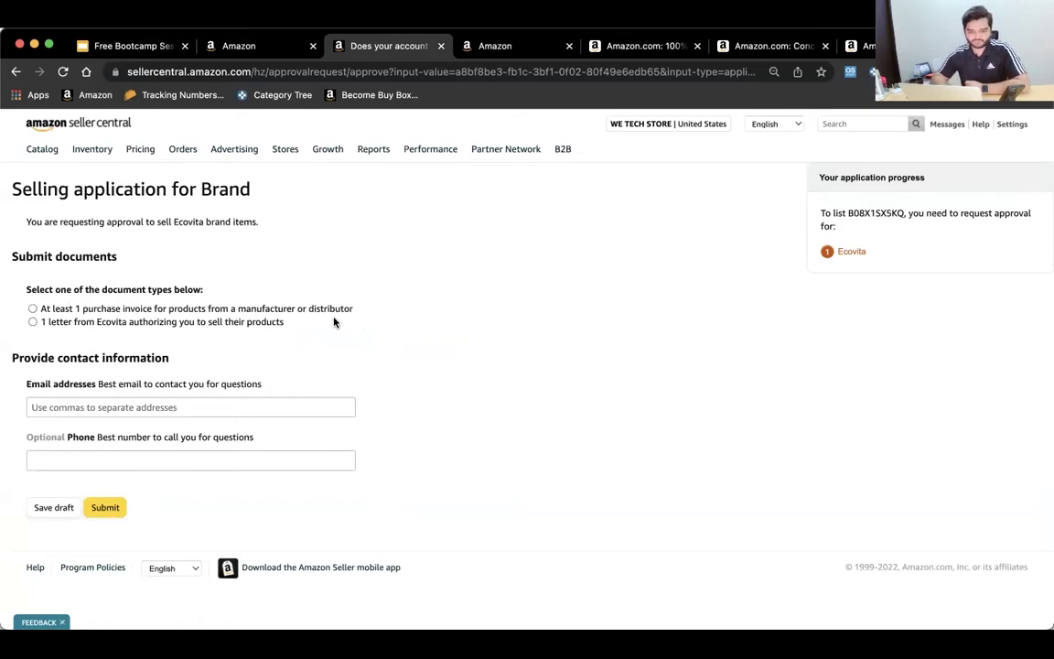
pyautogui.click(32, 309)
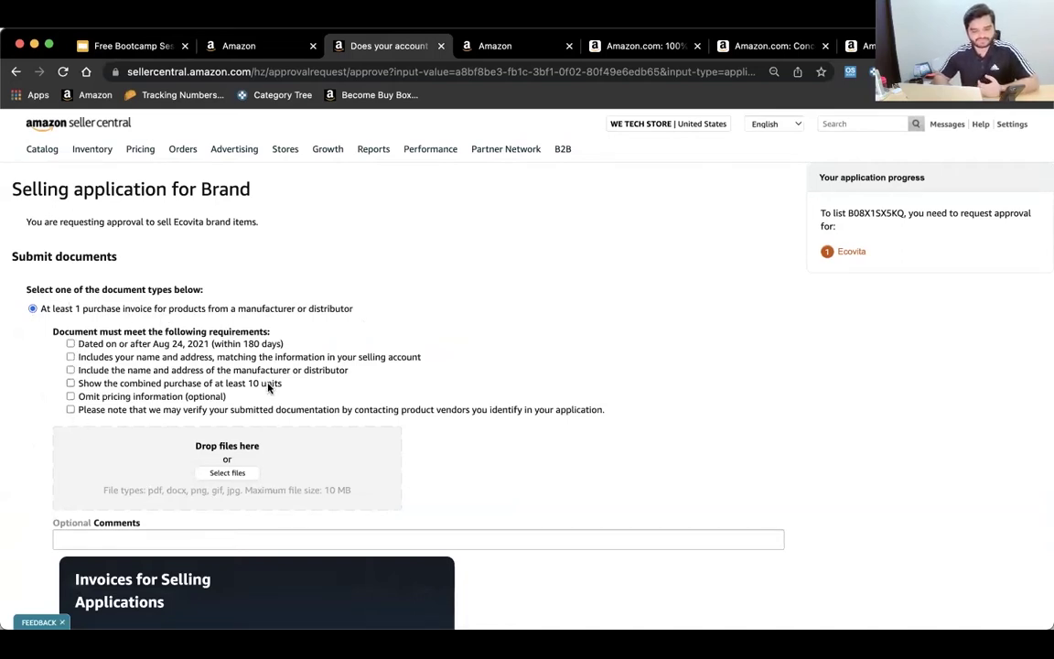
pyautogui.scroll(-8, 88, 292)
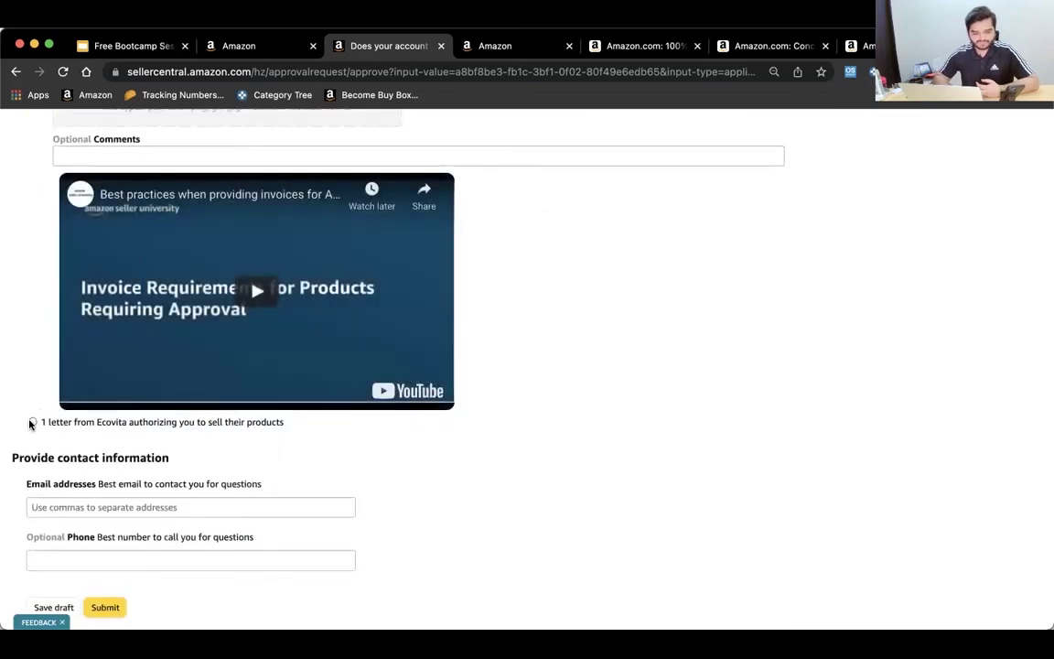
pyautogui.scroll(8, 45, 416)
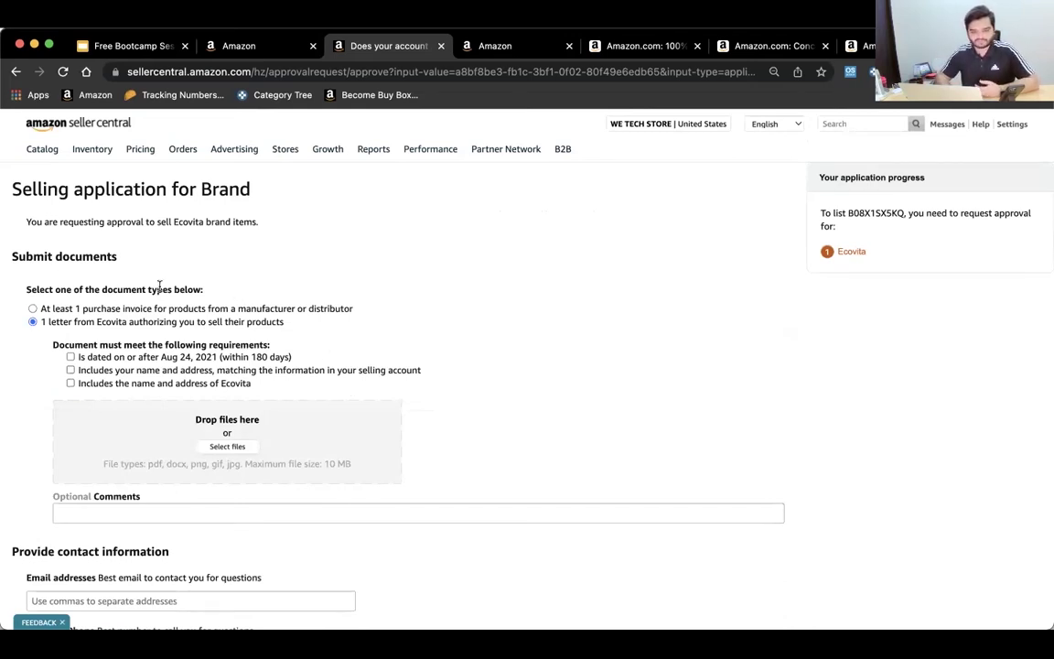
# - Choose the purchase invoice as the document type for the Ecovita application and review its document requirements
pyautogui.click(33, 309)
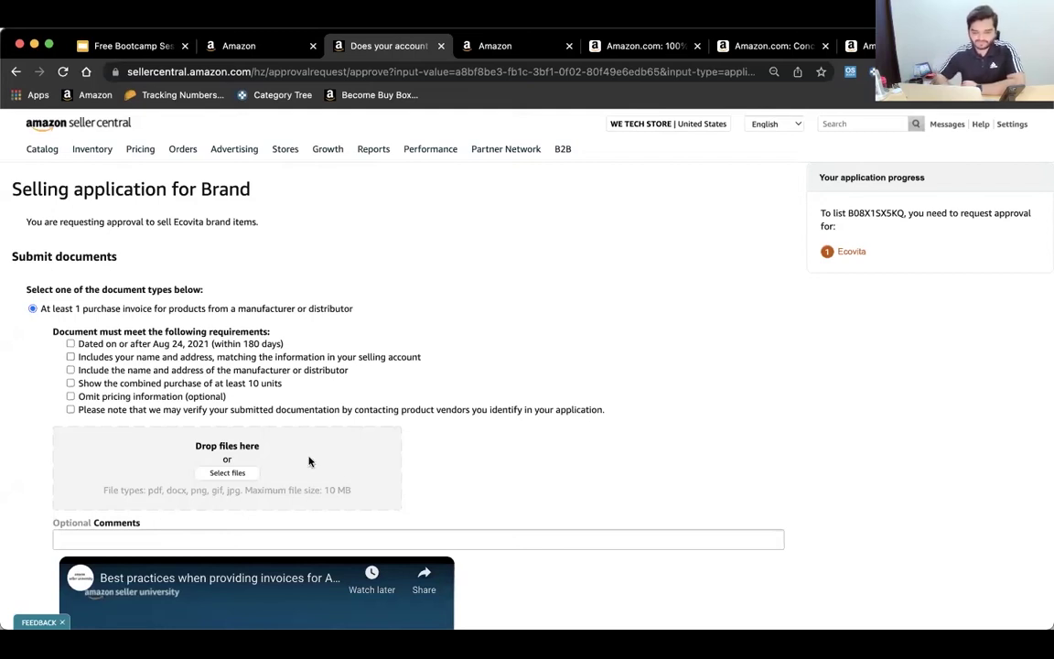
pyautogui.scroll(-3, 294, 395)
pyautogui.scroll(3, 337, 313)
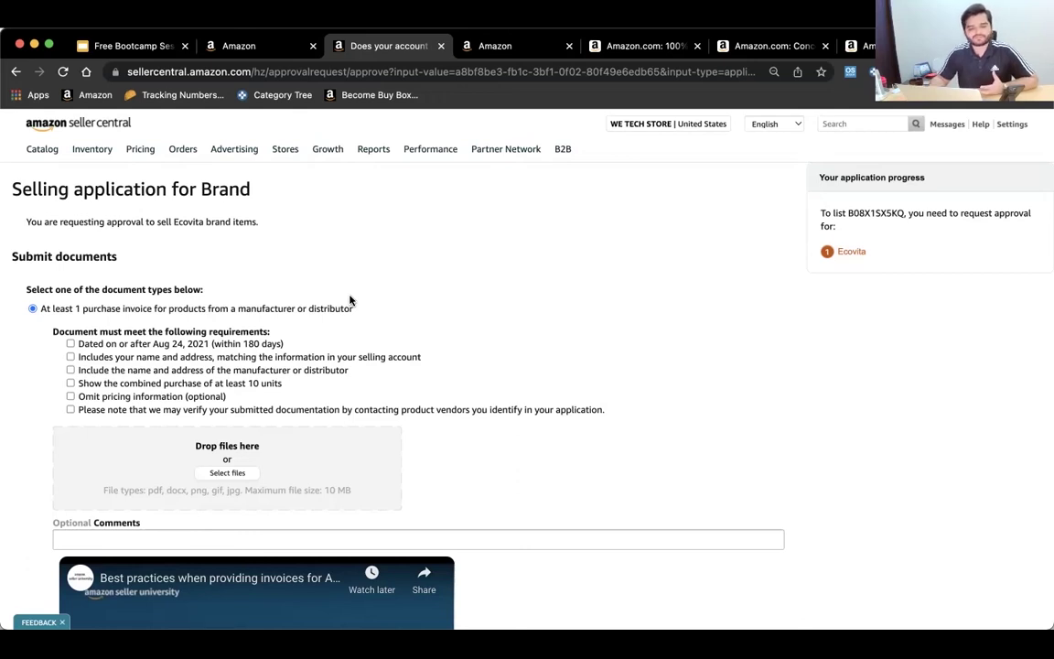
pyautogui.scroll(-2, 349, 300)
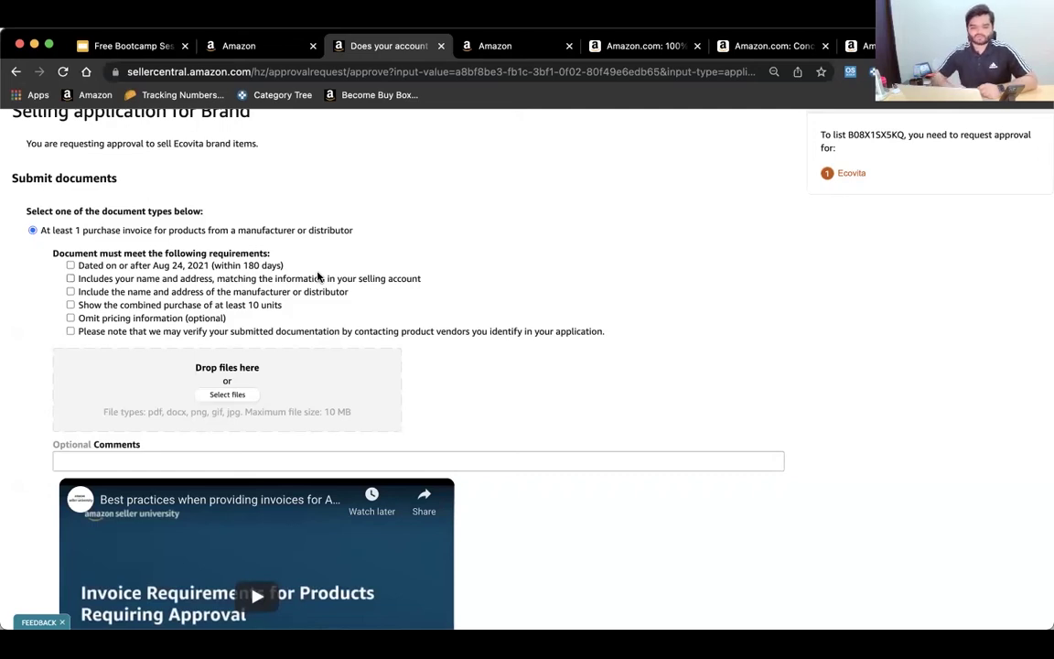
pyautogui.scroll(3, 318, 275)
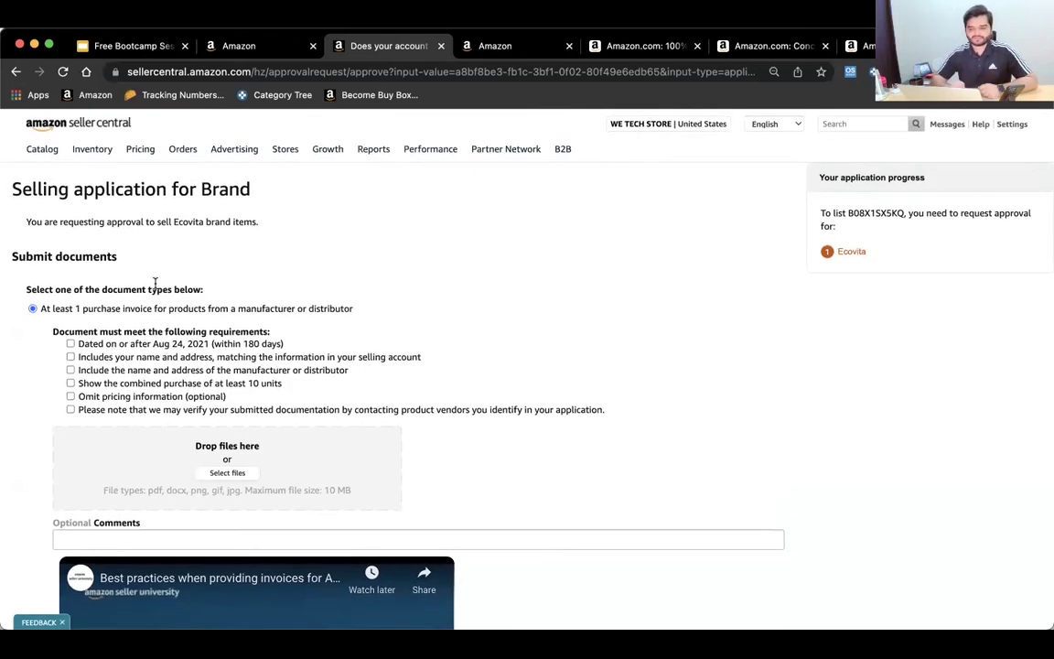